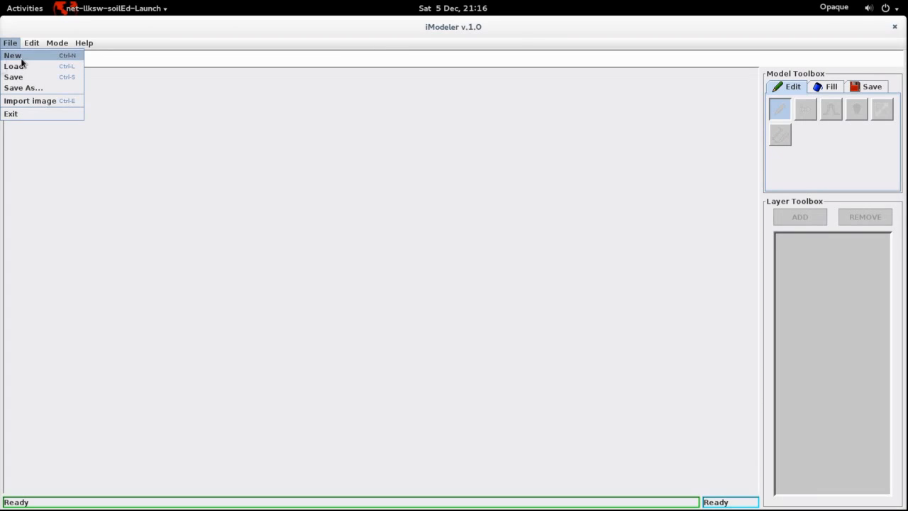
Step: Create a new model with 2.5 m grid steps, a 1000 by 1000 grid, free boundaries and T-X PML computation
left_click(21, 57)
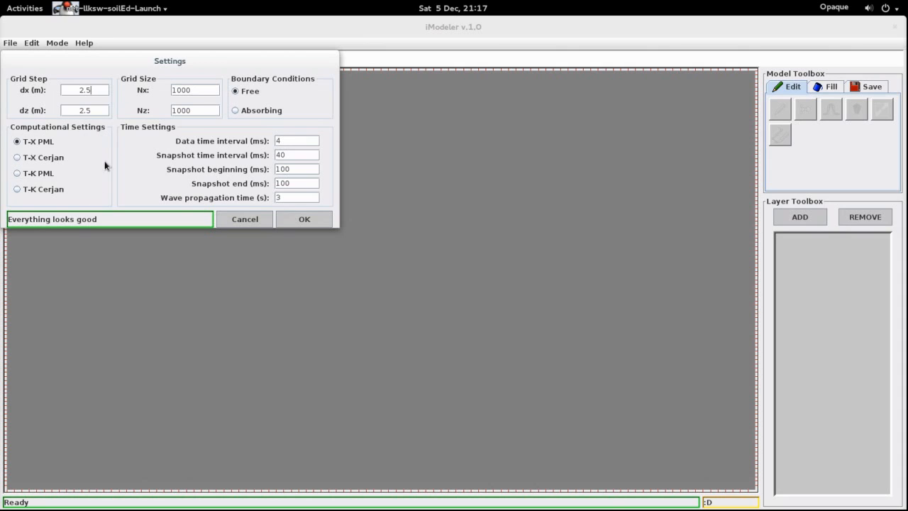
left_click(17, 158)
left_click(18, 141)
double_click(288, 198)
left_click(305, 144)
double_click(305, 144)
double_click(305, 154)
double_click(307, 169)
left_click(306, 174)
left_click(306, 183)
left_click(305, 170)
left_click(306, 181)
left_click(305, 168)
left_click(304, 168)
left_click(304, 221)
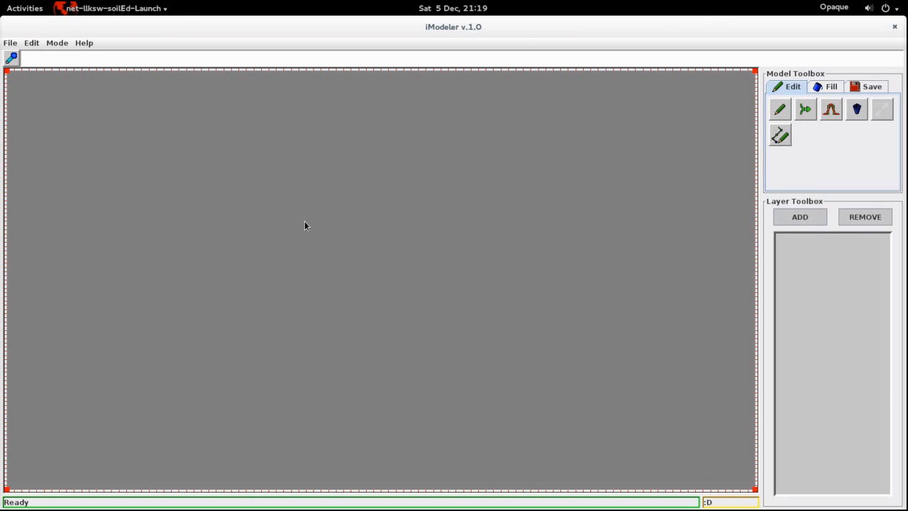
Step: Draw the first layer boundary node by node across the model's full width at about 600 m depth
left_click(787, 114)
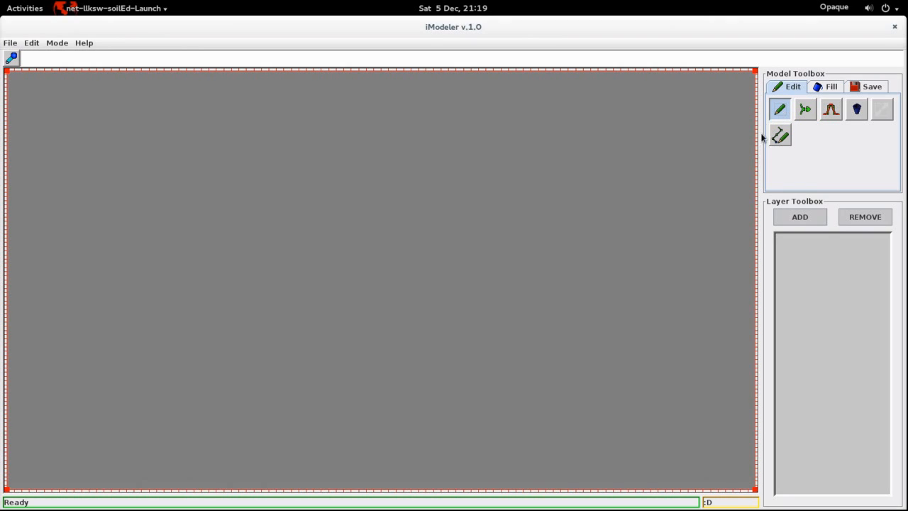
left_click(754, 171)
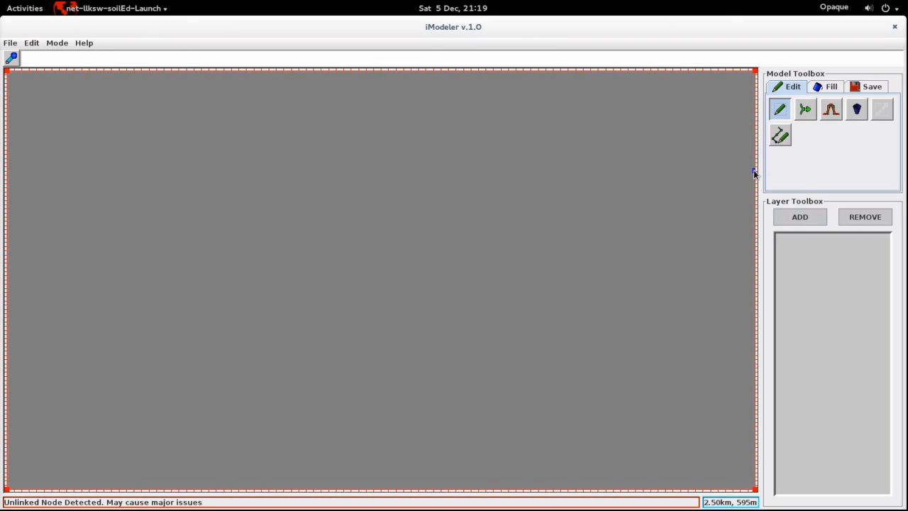
left_click(722, 174)
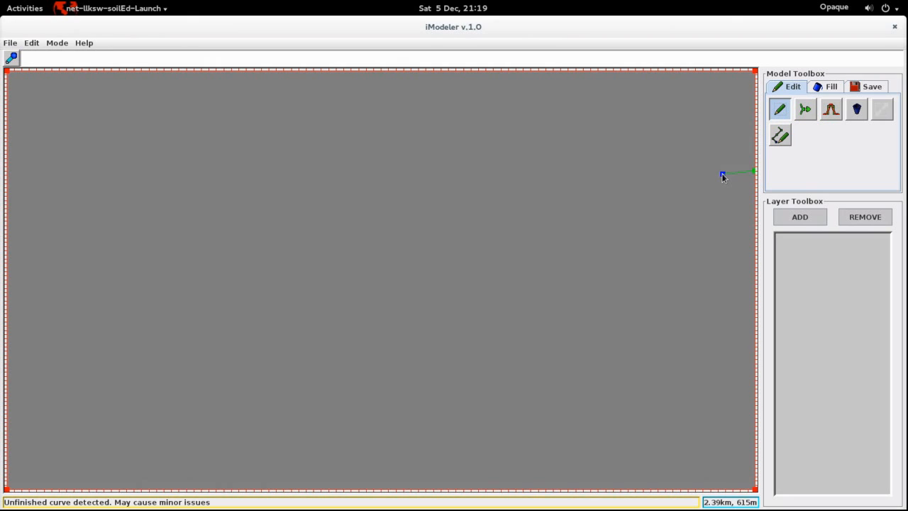
left_click(668, 172)
left_click(616, 173)
left_click(543, 183)
left_click(477, 176)
left_click(422, 177)
left_click(270, 188)
left_click(201, 186)
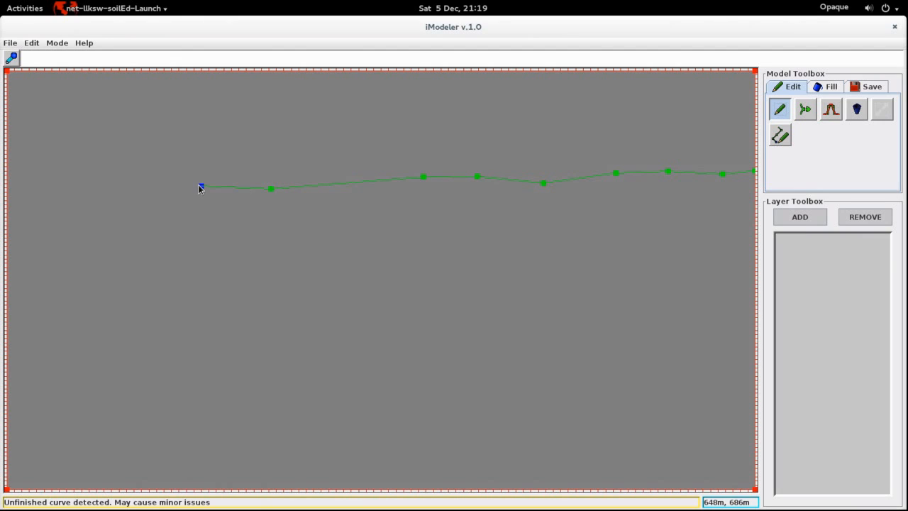
left_click(157, 175)
left_click(116, 175)
left_click(67, 167)
left_click(34, 164)
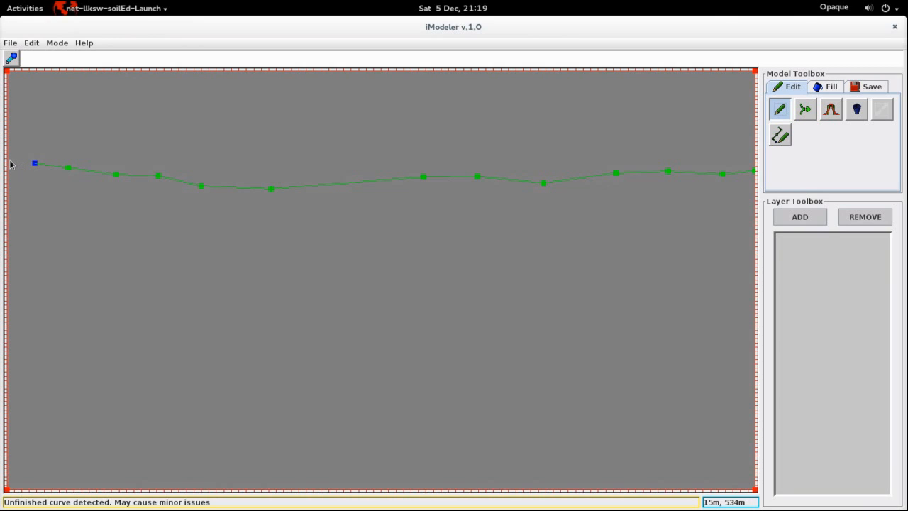
left_click(10, 161)
Step: Draw a closed body outline just below the first boundary, in the right-hand part of the model
left_click(647, 195)
left_click(626, 197)
left_click(590, 200)
left_click(557, 206)
left_click(543, 238)
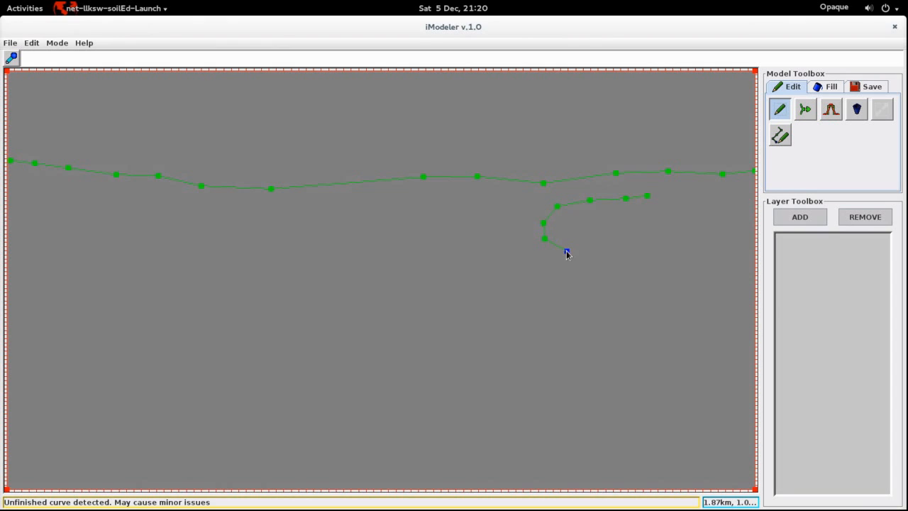
left_click(566, 252)
left_click(610, 254)
left_click(656, 254)
left_click(693, 245)
left_click(697, 214)
left_click(675, 202)
left_click(648, 198)
Step: Draw a second layer boundary across the model's full width below the closed body, dropping steeply from about 346 m, 1.18 km near the left edge
left_click(669, 275)
left_click(603, 276)
left_click(538, 276)
left_click(367, 281)
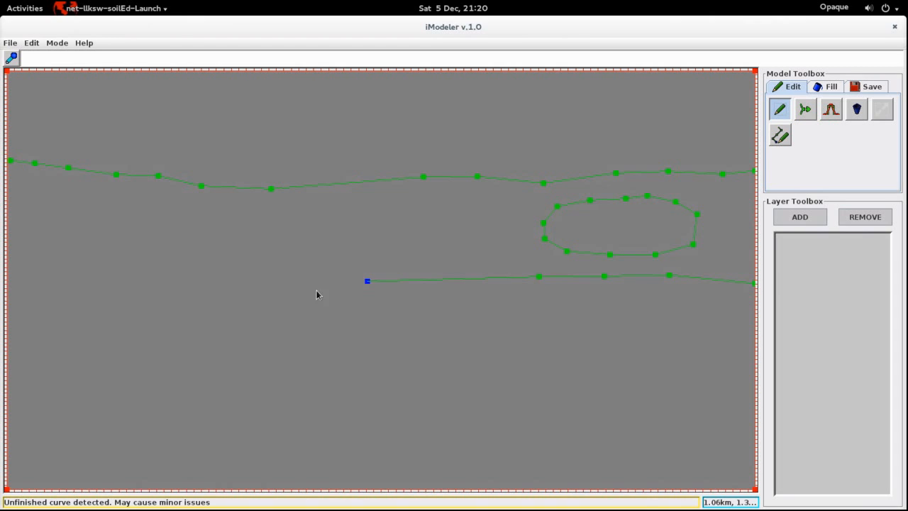
left_click(317, 291)
left_click(228, 295)
left_click(166, 282)
left_click(110, 268)
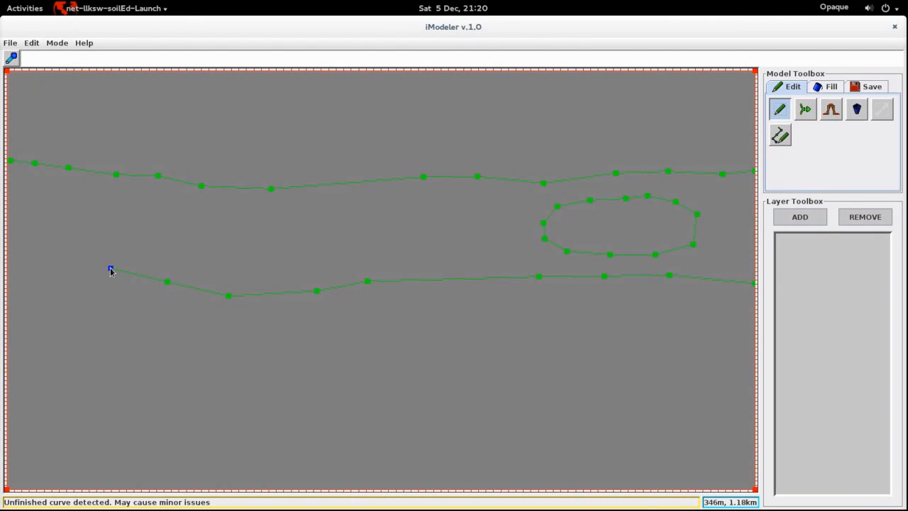
left_click(83, 366)
left_click(38, 370)
left_click(7, 367)
Step: Draw freehand a wavy boundary across the model at about 2.1 km depth and a closed body between it and the second boundary
left_click(783, 141)
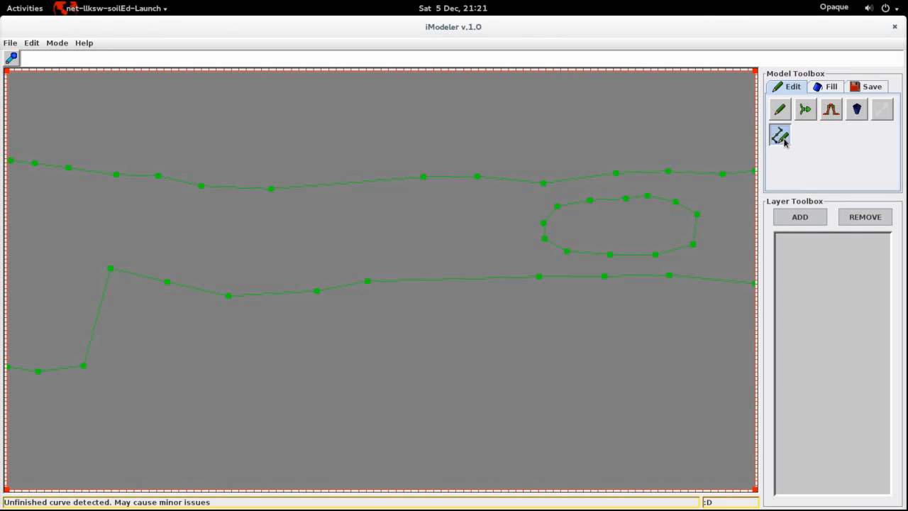
mouse_move(754, 412)
left_mouse_down()
mouse_move(714, 403)
mouse_move(656, 422)
mouse_move(474, 425)
mouse_move(226, 406)
mouse_move(9, 428)
left_mouse_up()
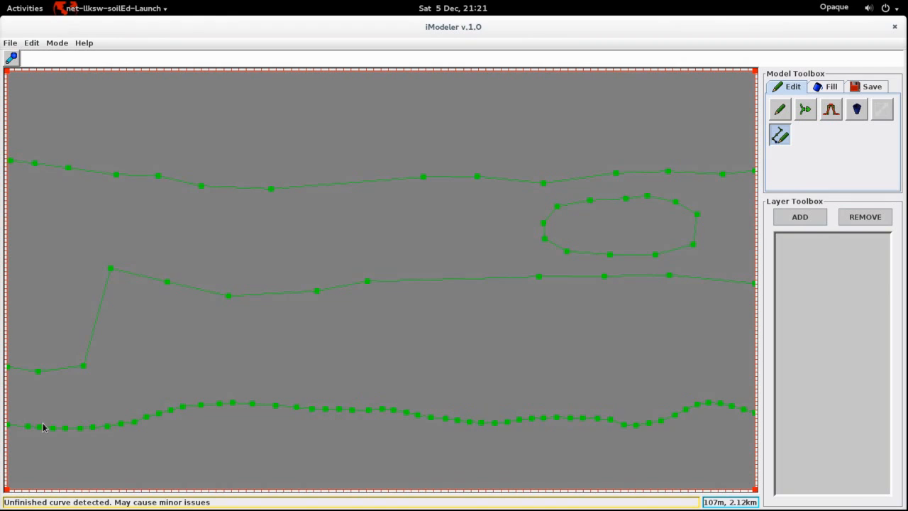
mouse_move(642, 312)
left_mouse_down()
mouse_move(545, 306)
mouse_move(531, 379)
mouse_move(662, 349)
mouse_move(642, 310)
mouse_move(639, 318)
left_mouse_up()
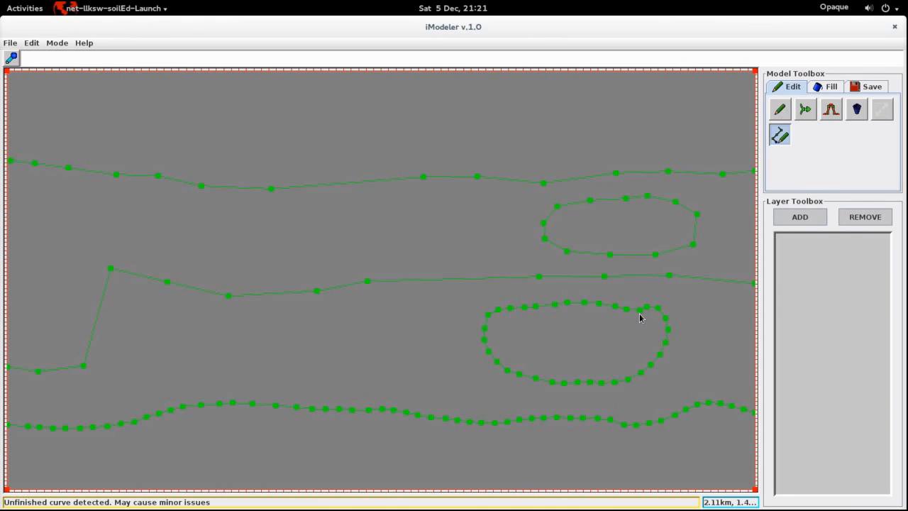
Step: Delete the closed body outline between the first and second boundaries
left_click(856, 109)
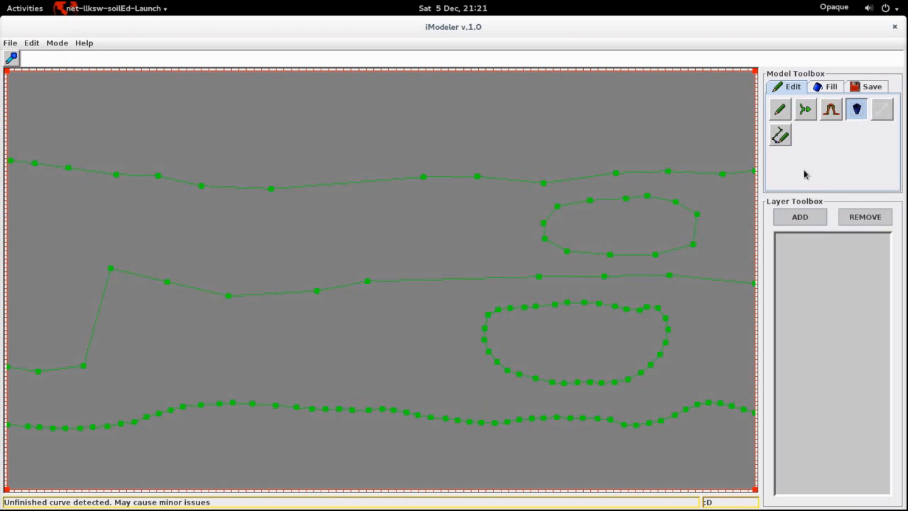
mouse_move(696, 217)
left_mouse_down()
mouse_move(697, 241)
mouse_move(603, 251)
mouse_move(559, 201)
mouse_move(685, 203)
left_mouse_up()
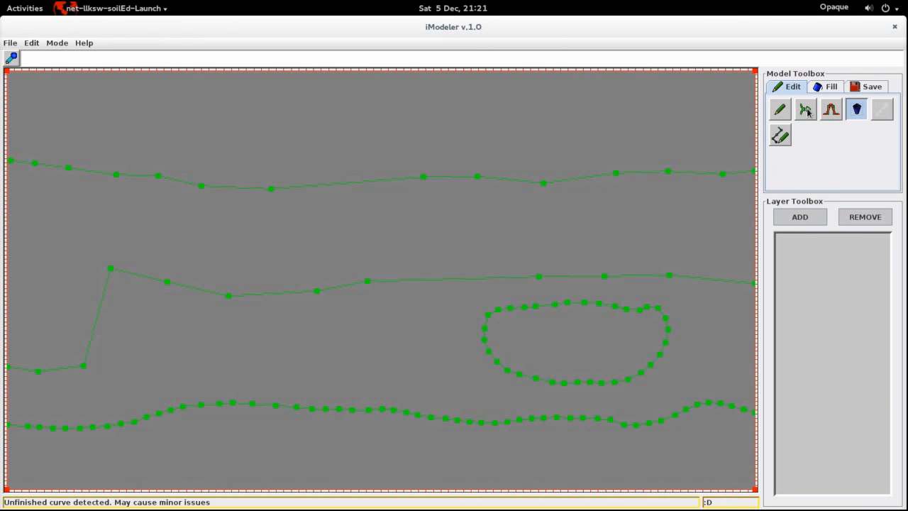
left_click(806, 110)
left_click(708, 203)
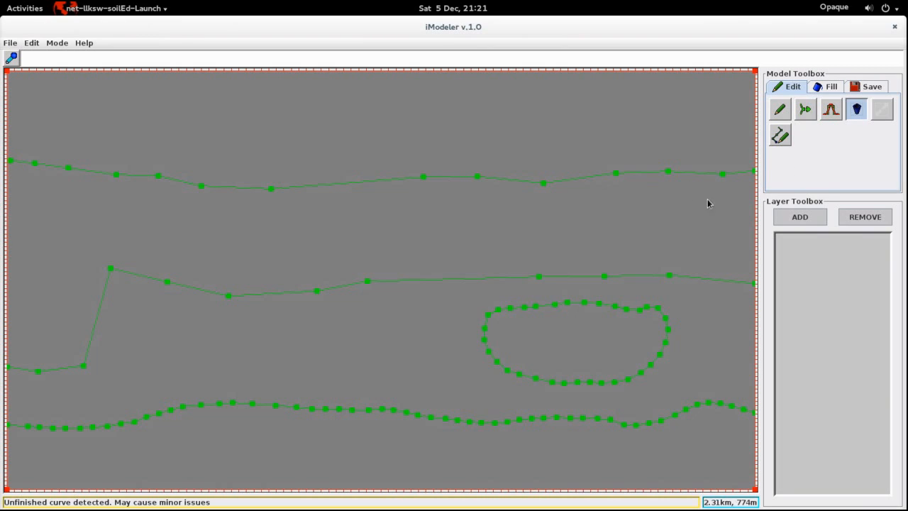
Step: Move the second boundary's node above the steep drop slightly and draw a branch from it to the model's left edge
left_click(808, 113)
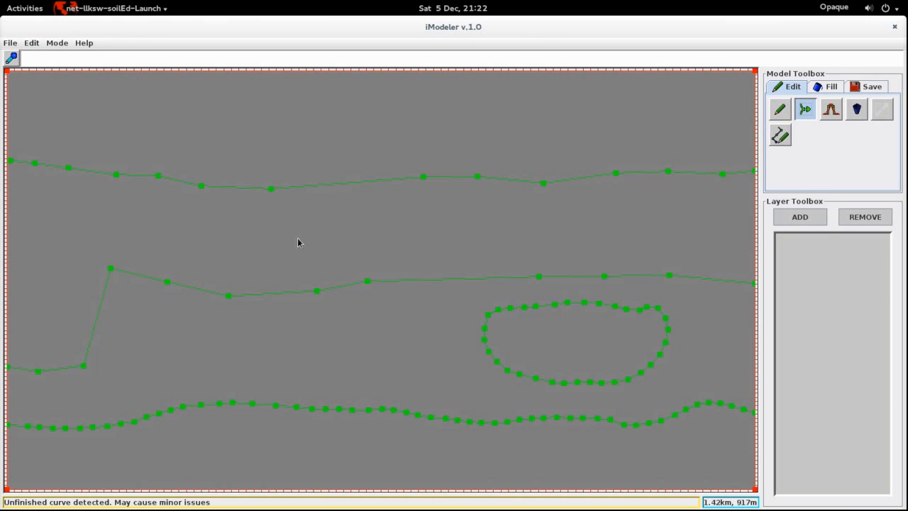
mouse_move(110, 268)
left_mouse_down()
mouse_move(37, 269)
mouse_move(99, 210)
mouse_move(116, 288)
mouse_move(116, 275)
mouse_move(9, 273)
left_mouse_up()
left_click(783, 112)
Step: Raise the first boundary's middle node to about 1.25 km, 423 m, and smooth the curve through it and its two neighbouring nodes
left_click(805, 107)
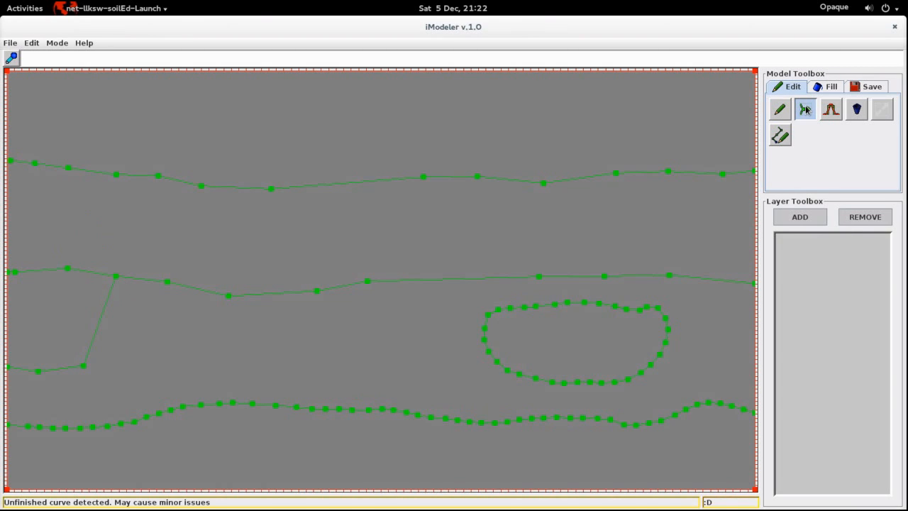
left_click_drag(422, 177, 382, 143)
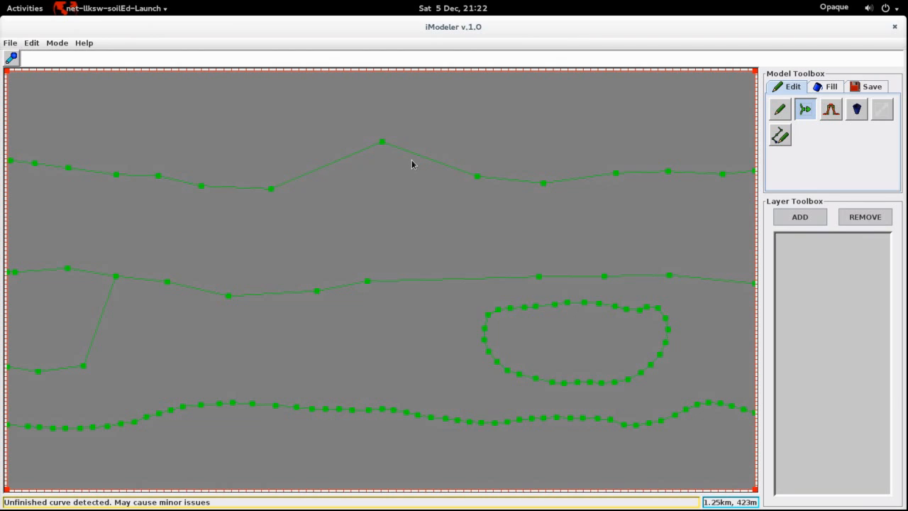
left_click(833, 110)
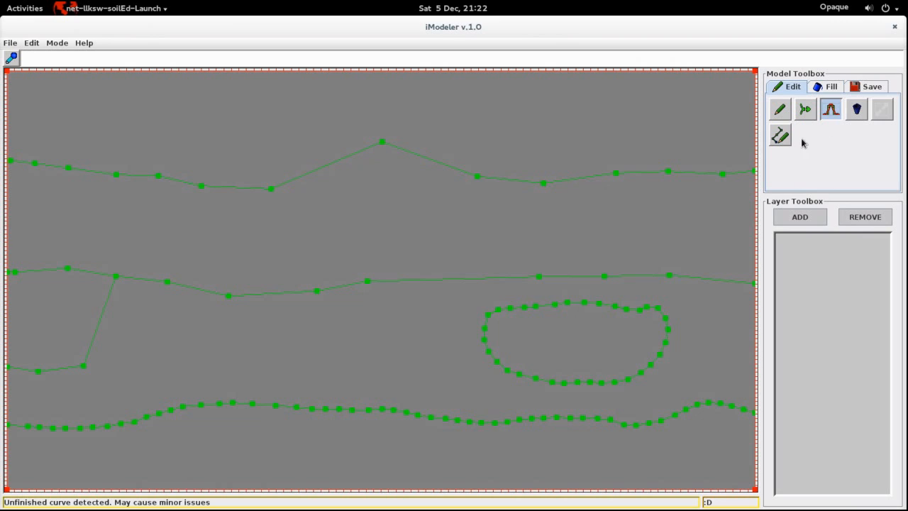
left_click(271, 189)
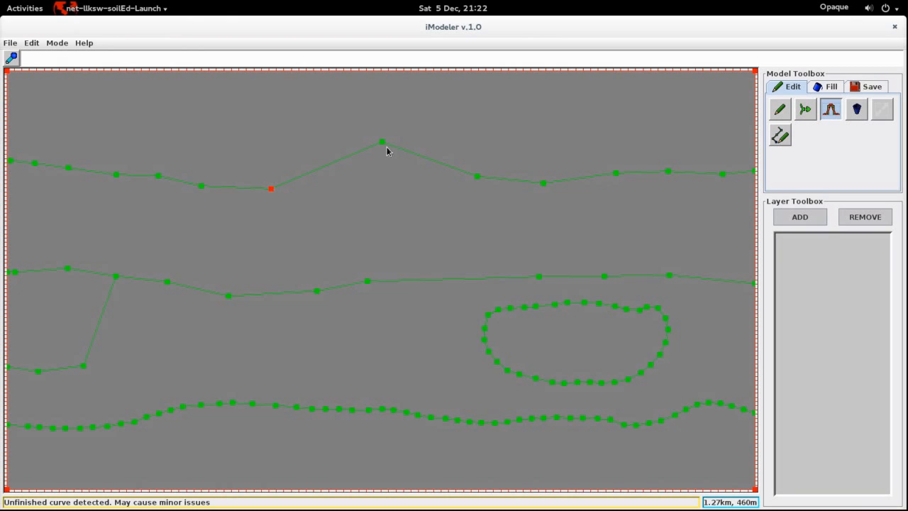
left_click(382, 143)
left_click(477, 178)
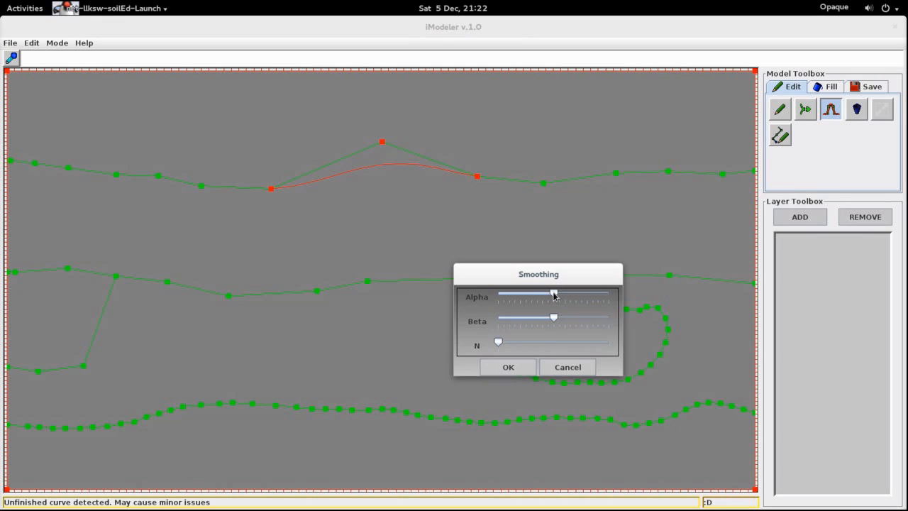
left_click_drag(554, 295, 613, 304)
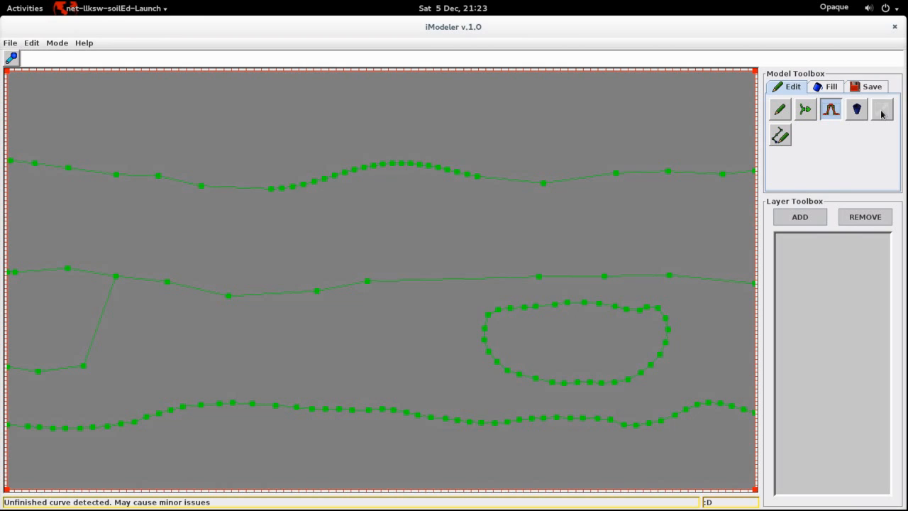
Step: Finish editing the map and proceed to the Fill stage
left_click(827, 90)
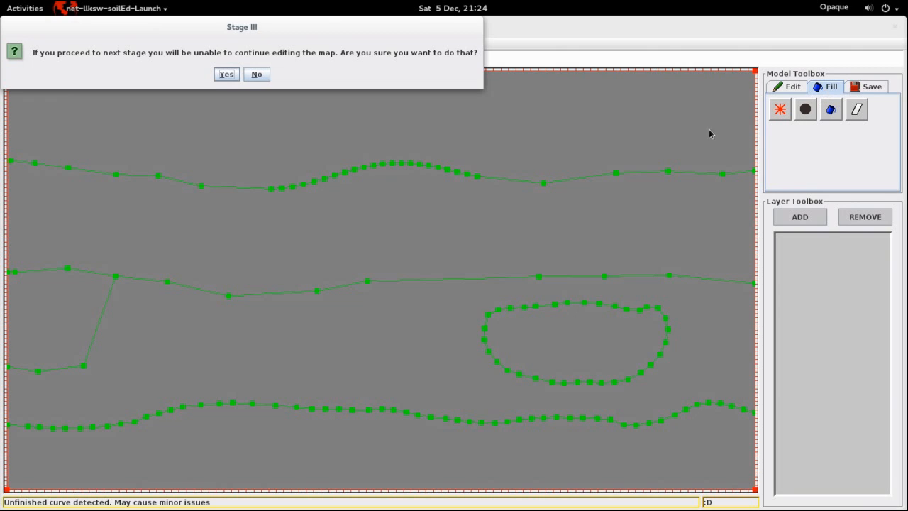
left_click(231, 75)
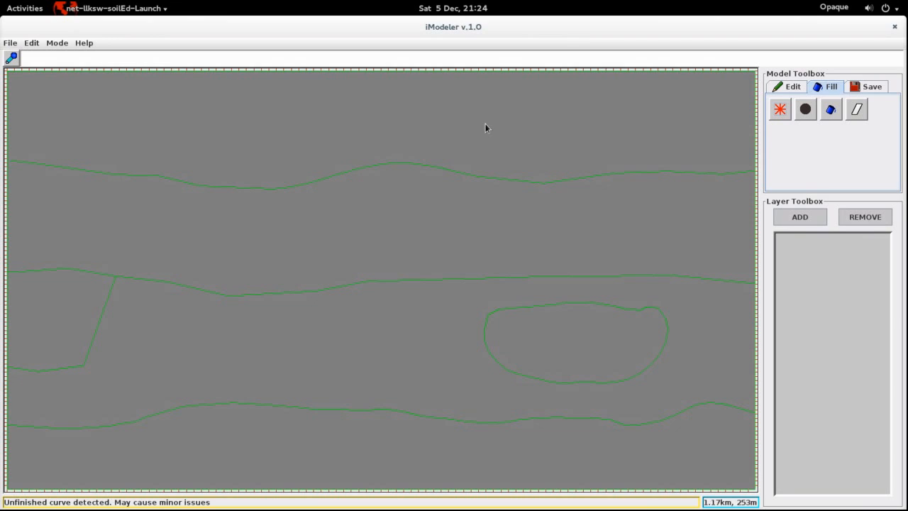
Step: Start a new homogeneous layer named 1 with Vp 1500, Vs 0 and density 1000
left_click(792, 217)
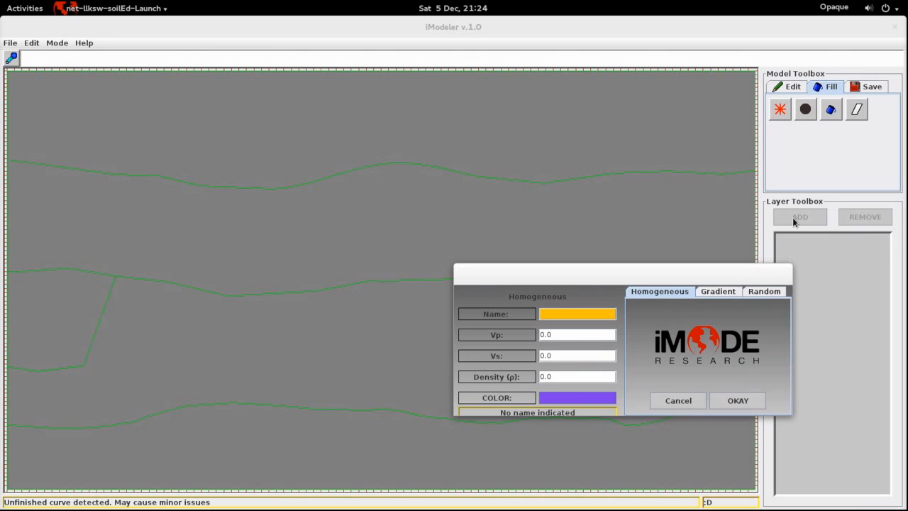
left_click(595, 314)
type("1")
left_click(576, 334)
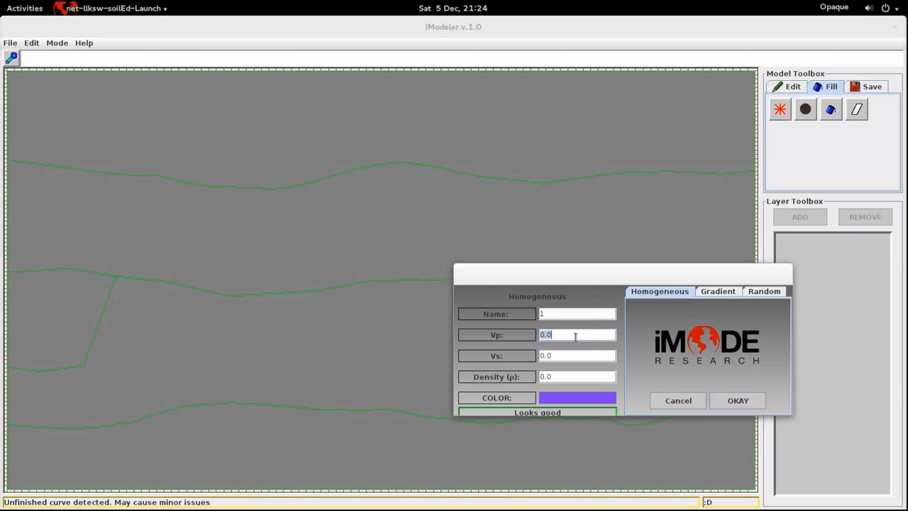
type("1500")
left_click(562, 359)
type("0")
left_click(563, 375)
type("1000")
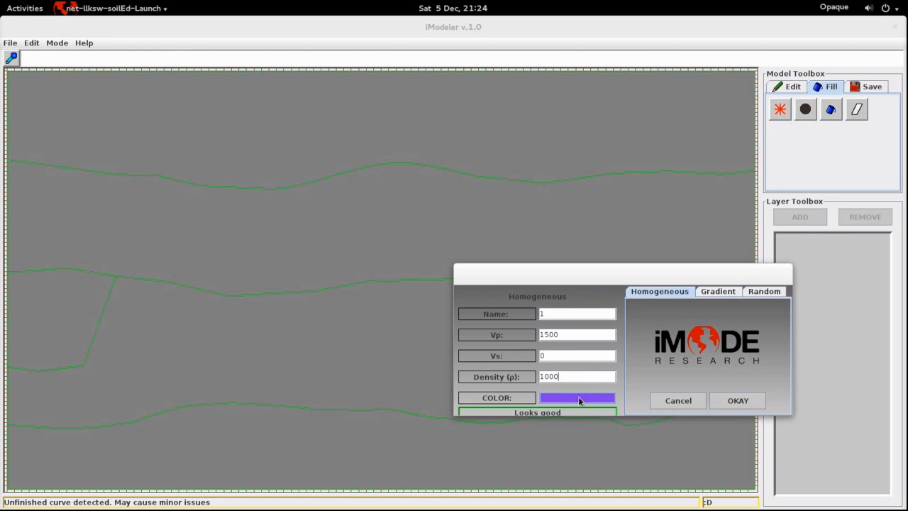
Step: Try several colours for layer 1 in the colour chooser and pick the slate-blue preset with red 77, green 105, blue 160
left_click(579, 401)
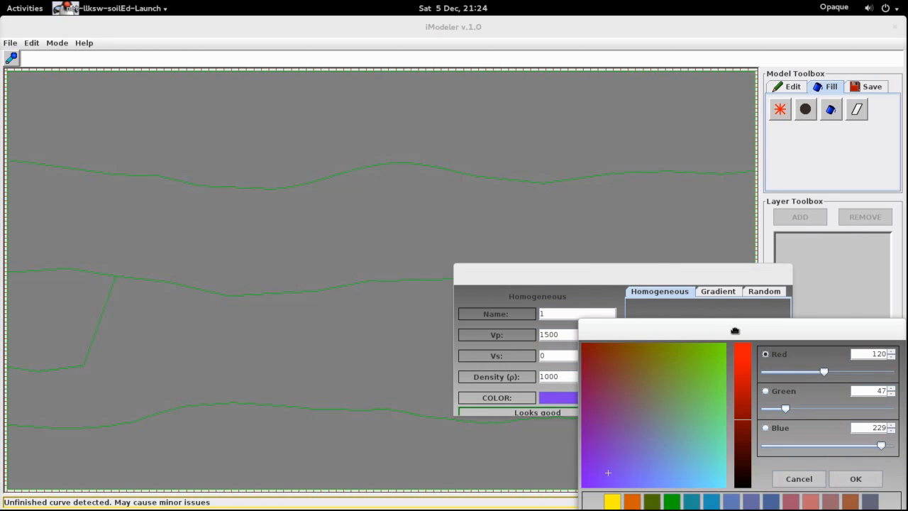
left_click_drag(735, 330, 274, 184)
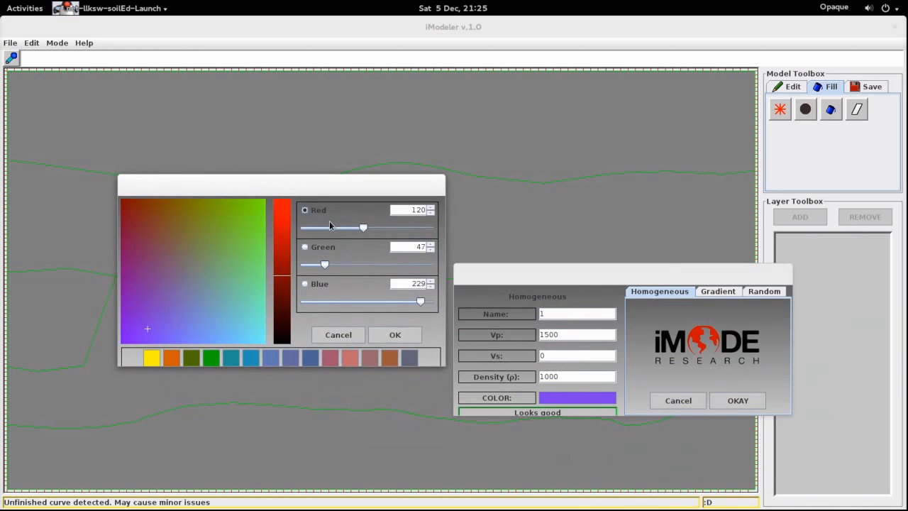
left_click_drag(364, 233, 388, 231)
mouse_move(327, 267)
left_mouse_down()
mouse_move(377, 268)
mouse_move(344, 272)
left_mouse_up()
left_click_drag(419, 301, 397, 303)
left_click(192, 357)
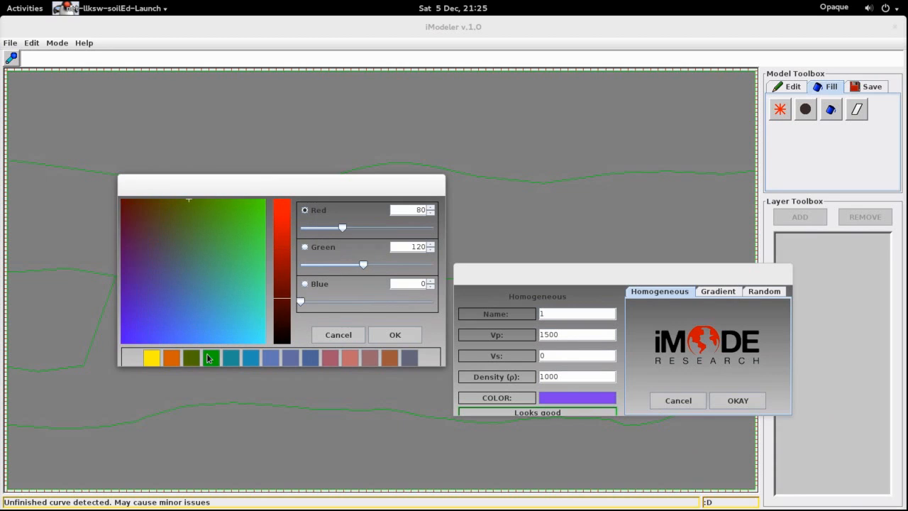
left_click(211, 357)
left_click(245, 358)
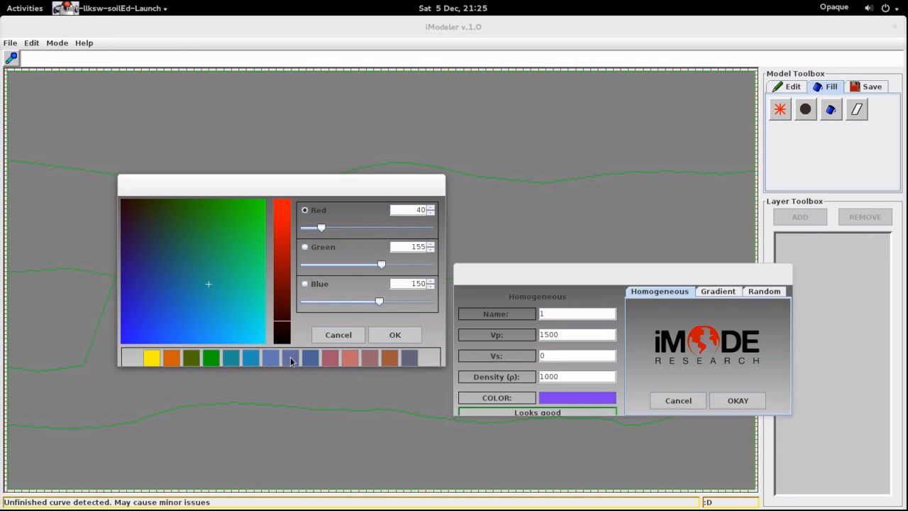
left_click(291, 358)
mouse_move(288, 288)
left_mouse_down()
mouse_move(286, 331)
mouse_move(284, 260)
mouse_move(287, 300)
left_mouse_up()
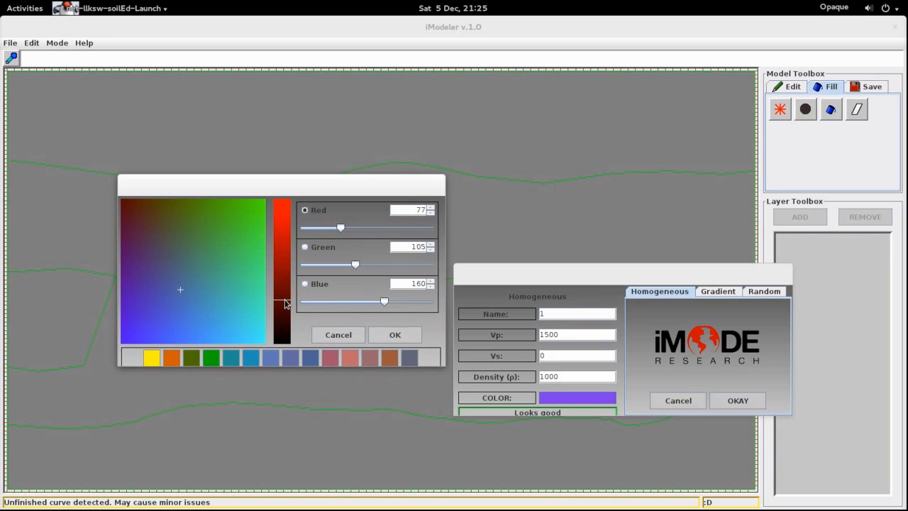
Step: Change layer 1's colour to dark blue with red 18, green 26, blue 160 and add the layer
left_click(304, 284)
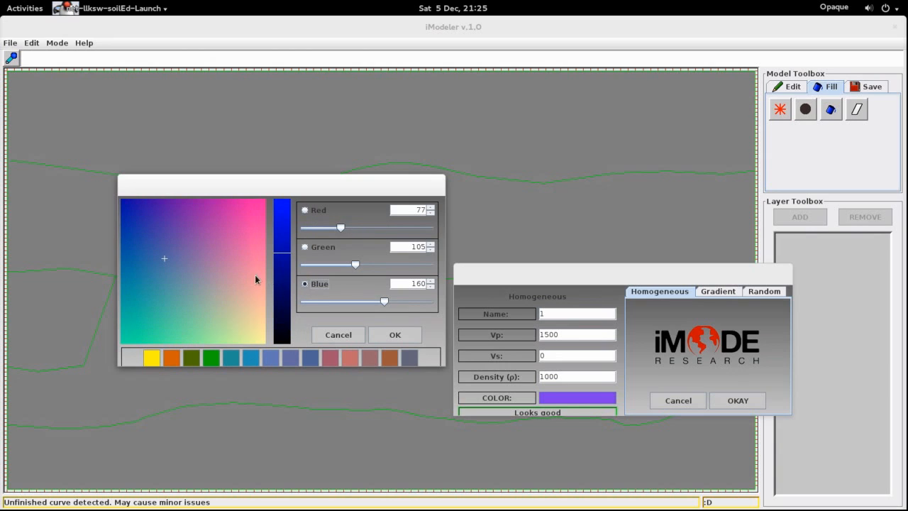
left_click(131, 213)
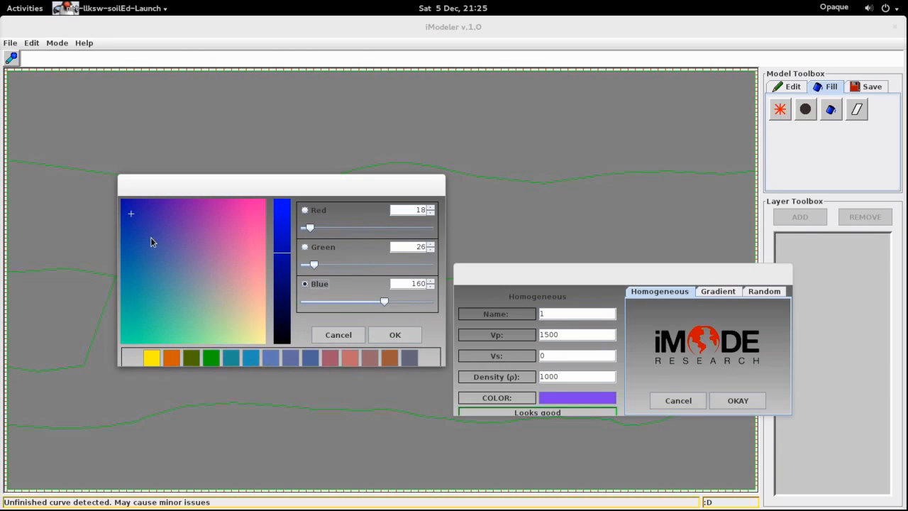
left_click(397, 336)
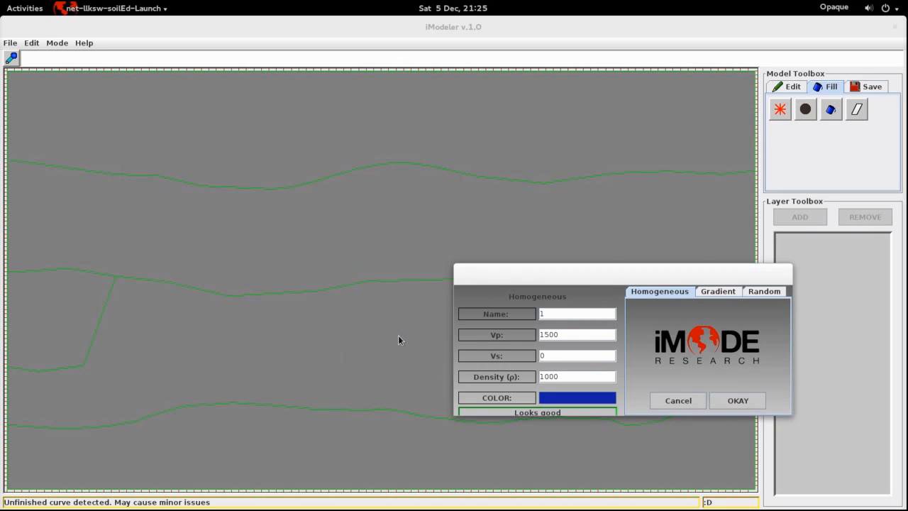
left_click(746, 400)
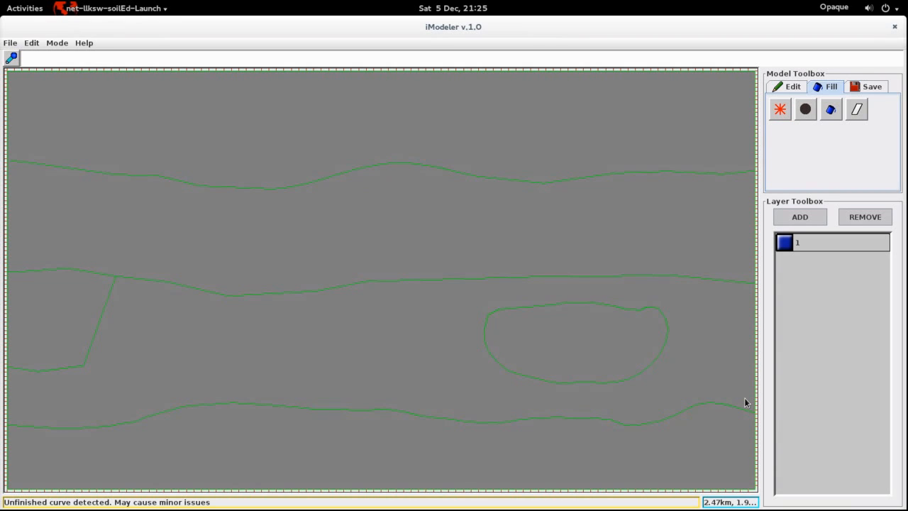
Step: Start a new homogeneous layer named 2 with Vp 1200, Vs 500 and density 1500
left_click(799, 216)
type("2")
left_click(551, 334)
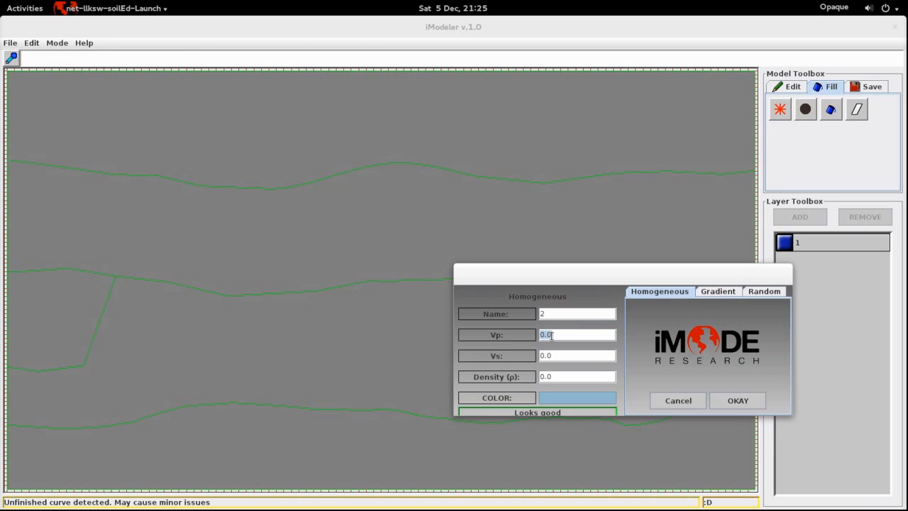
type("1200")
left_click(567, 355)
type("500")
left_click(576, 380)
type("1500")
Step: Set layer 2's colour to brown with red 150, green 85, blue 60 and add the layer
left_click(585, 399)
left_click(850, 503)
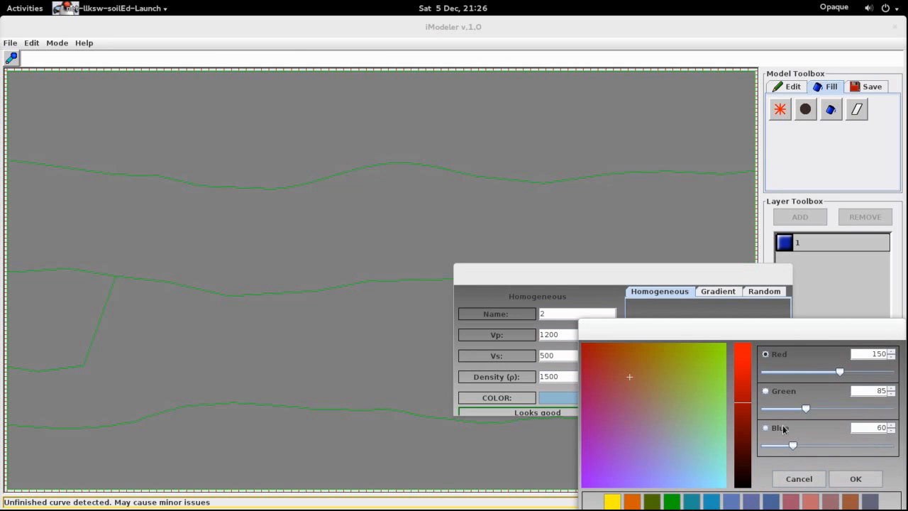
left_click(854, 478)
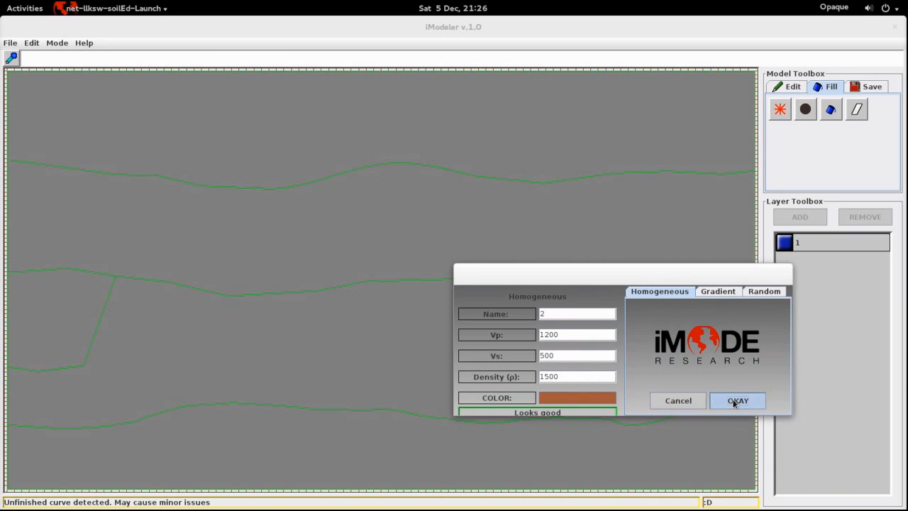
left_click(735, 402)
Step: Start a new layer named 3 with Vp 2000, Vs 900 and density 1700
left_click(790, 212)
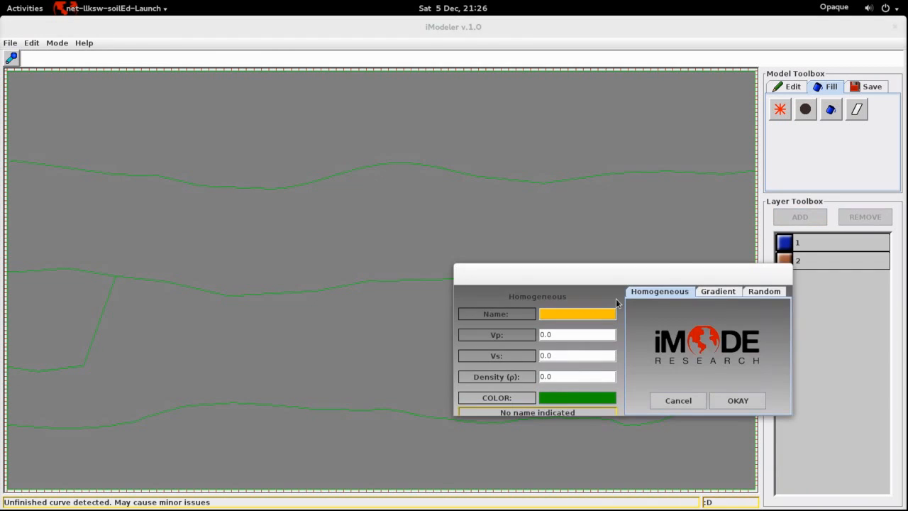
left_click(589, 313)
type("3")
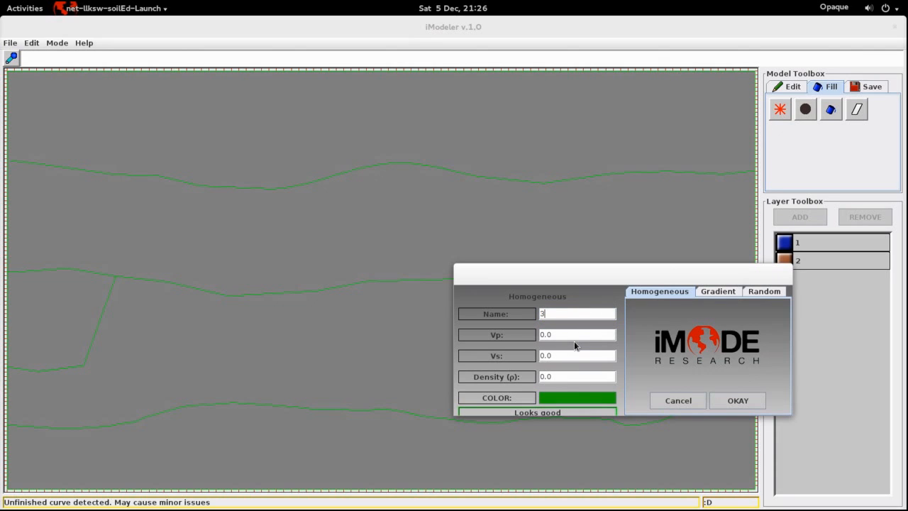
left_click(576, 338)
type("2000")
key("Tab")
type("900")
key("BackSpace")
key("BackSpace")
key("BackSpace")
type("1700")
Step: Set layer 3's colour to orange using the orange preset with a slight change to its red component
left_click(576, 402)
left_click(630, 501)
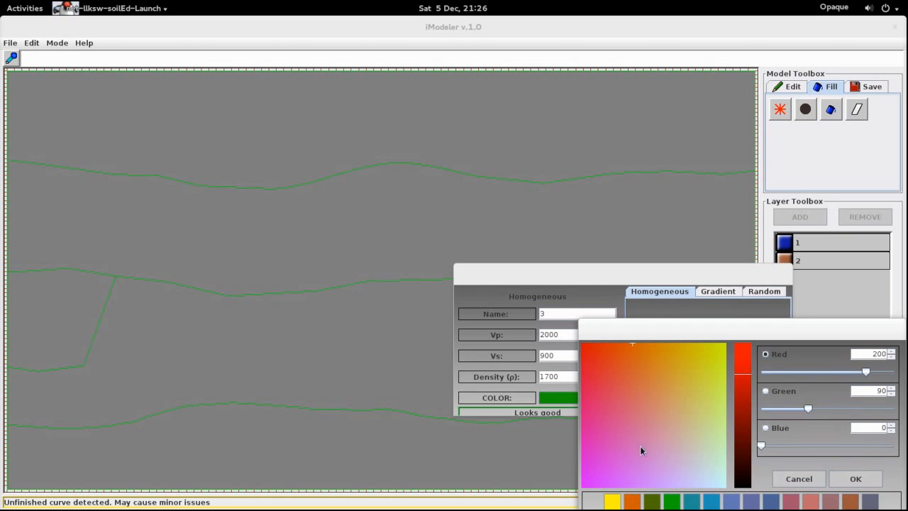
mouse_move(745, 377)
left_mouse_down()
mouse_move(742, 409)
mouse_move(742, 379)
left_mouse_up()
left_click(856, 480)
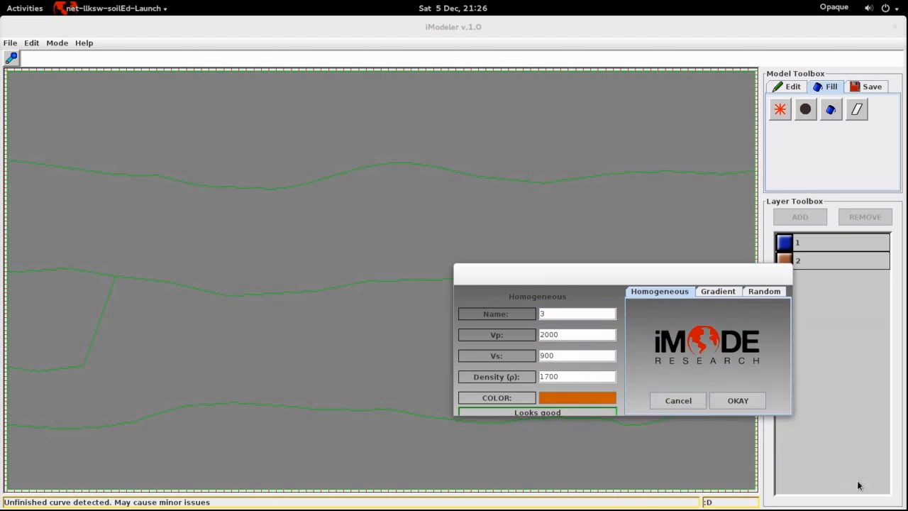
Step: Make layer 3 a gradient layer with dVp 40, dVs 20 and dDens 30, and add it
left_click(719, 292)
double_click(729, 342)
type("30")
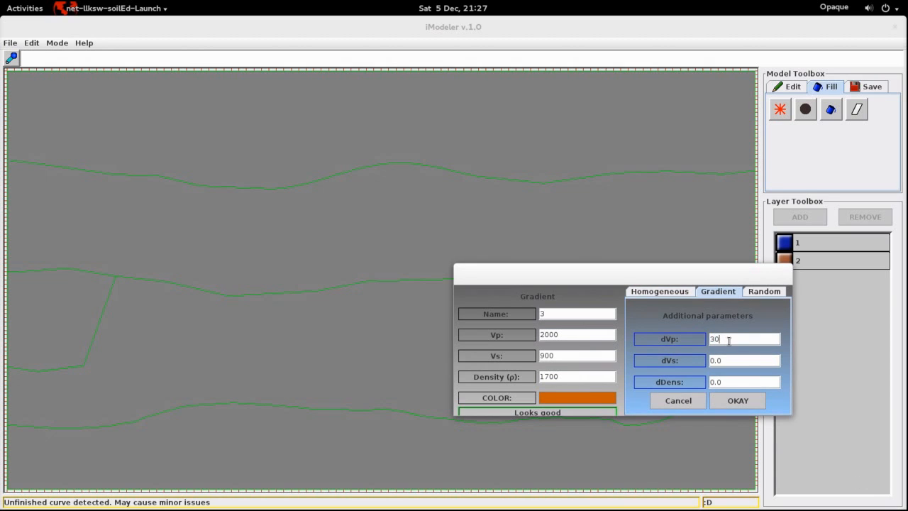
double_click(726, 357)
type("20")
double_click(725, 381)
double_click(726, 339)
type("40")
double_click(731, 383)
type("30")
left_click(738, 400)
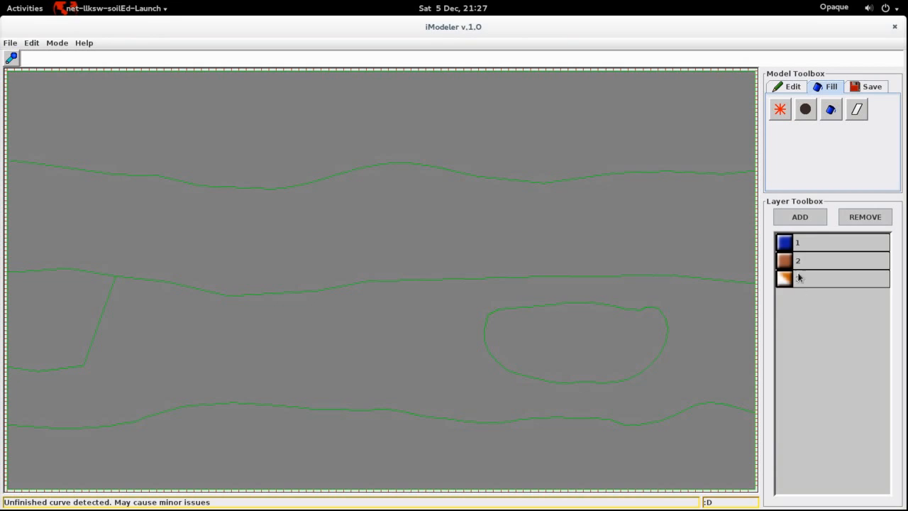
Step: Start a new layer named 4 with Vp 1500, Vs 700 and density 1900
left_click(801, 216)
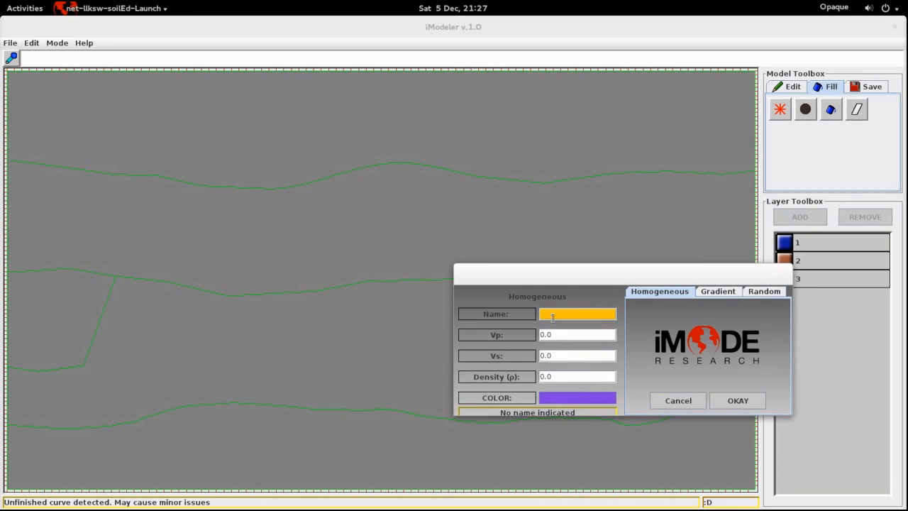
type("4")
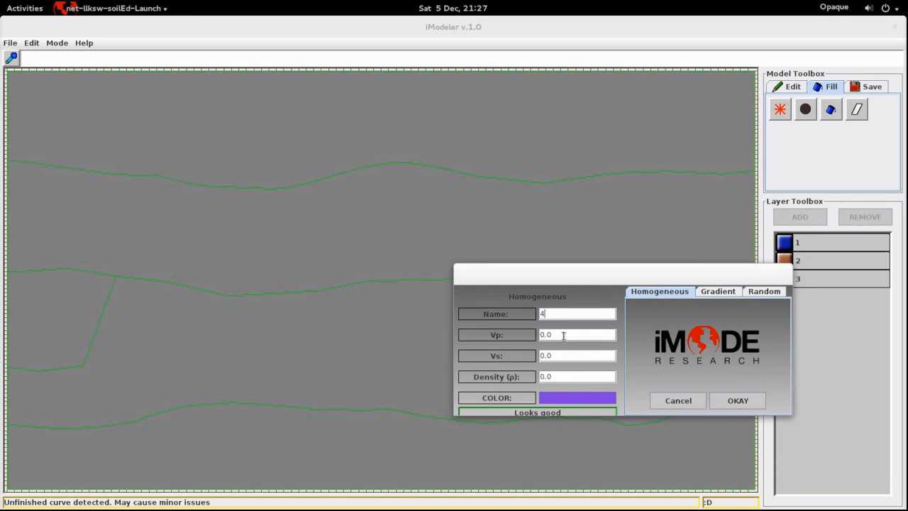
left_click(563, 335)
type("1500")
left_click(564, 355)
type("700")
left_click(562, 374)
type("1900")
Step: Set layer 4's colour to medium grey with the green component at 130
left_click(572, 400)
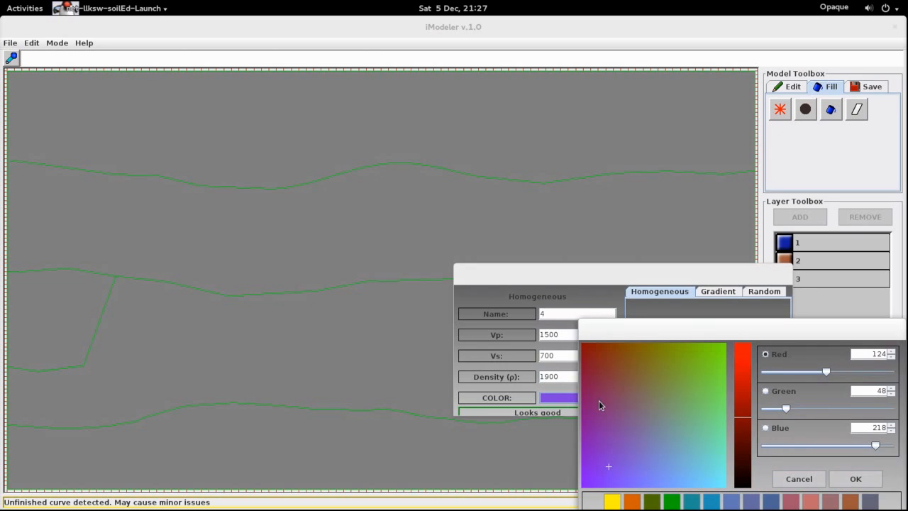
left_click(766, 391)
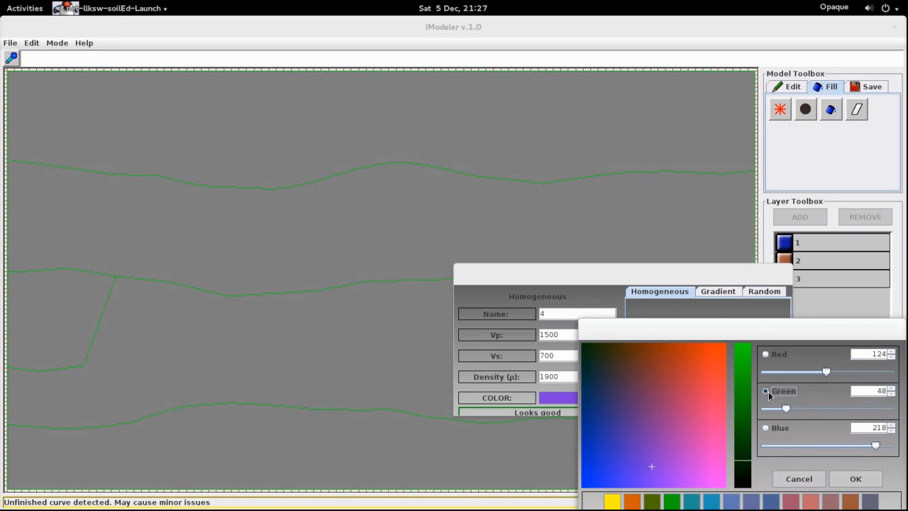
left_click(742, 413)
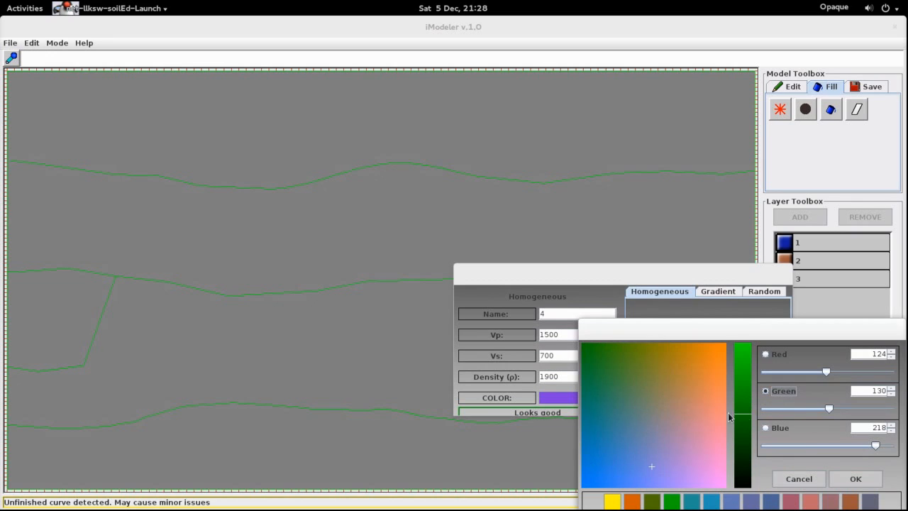
left_click(655, 414)
left_click(871, 479)
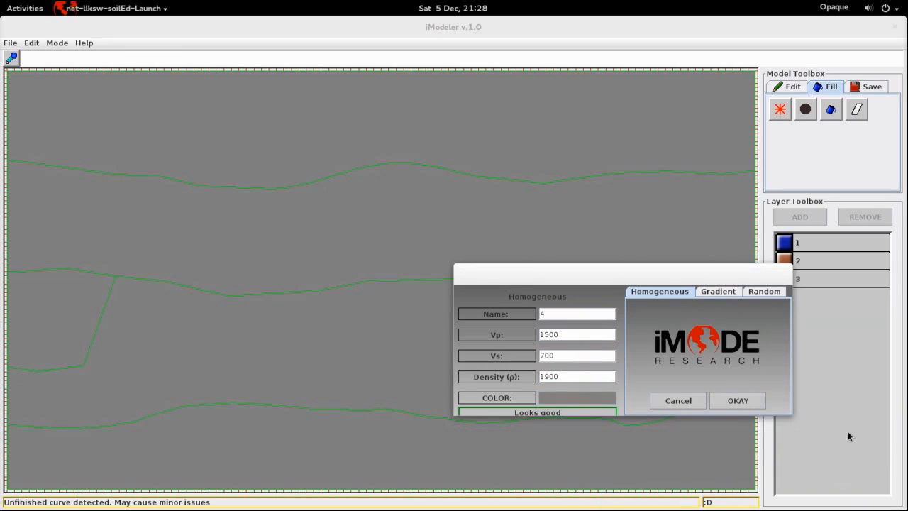
Step: Make layer 4 a random layer with a set to 20 m and b set to 30 m
left_click(769, 295)
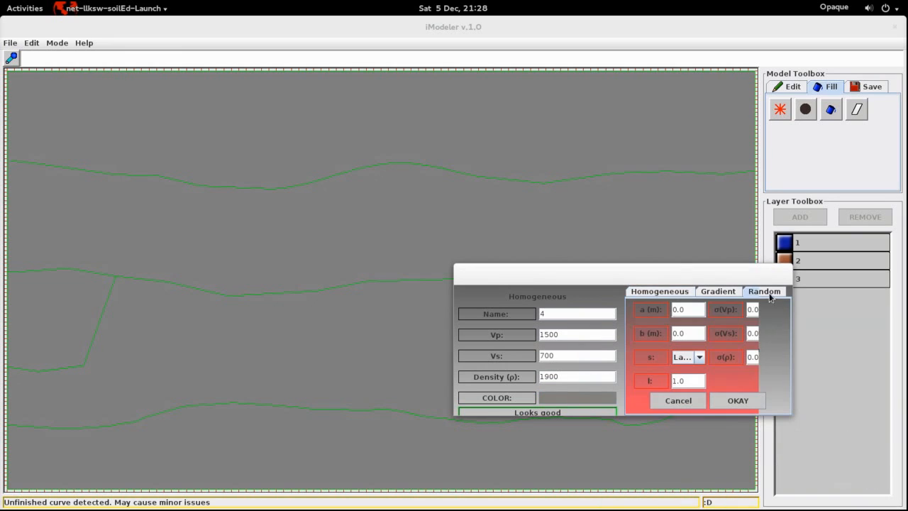
left_click(696, 311)
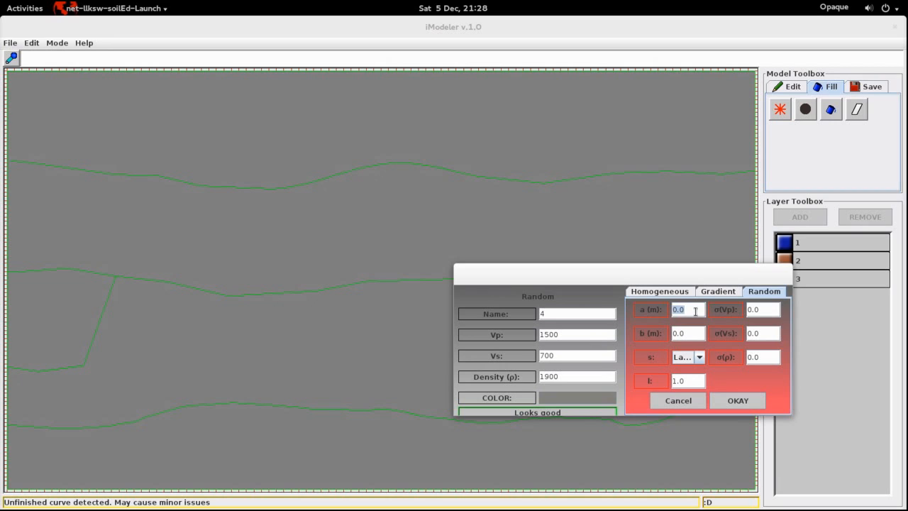
type("20")
left_click(694, 335)
double_click(694, 336)
type("30")
Step: Set layer 4's σ(Vp) to 20, σ(Vs) to 40 and σ(ρ) to 30, choose the "Ga..." option for s, and add the layer
double_click(769, 306)
type("20")
double_click(765, 335)
type("40")
double_click(763, 357)
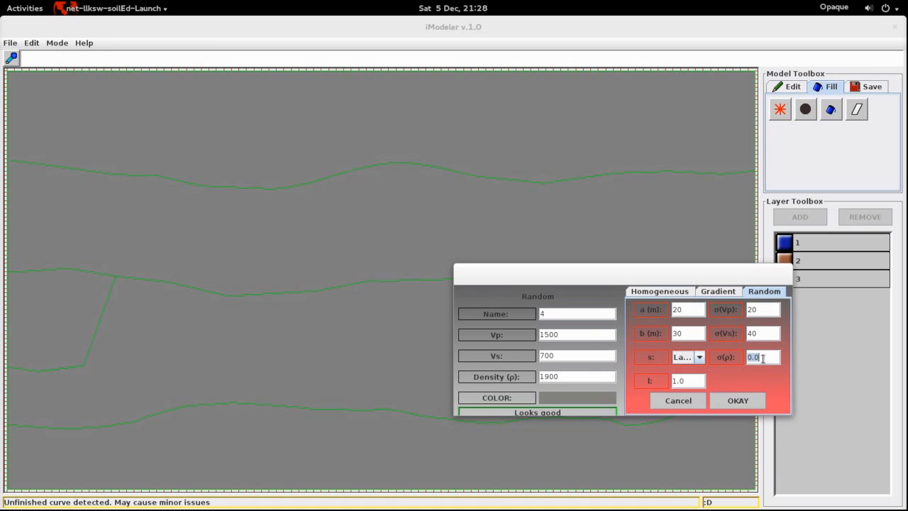
type("30")
left_click(700, 357)
left_click(699, 378)
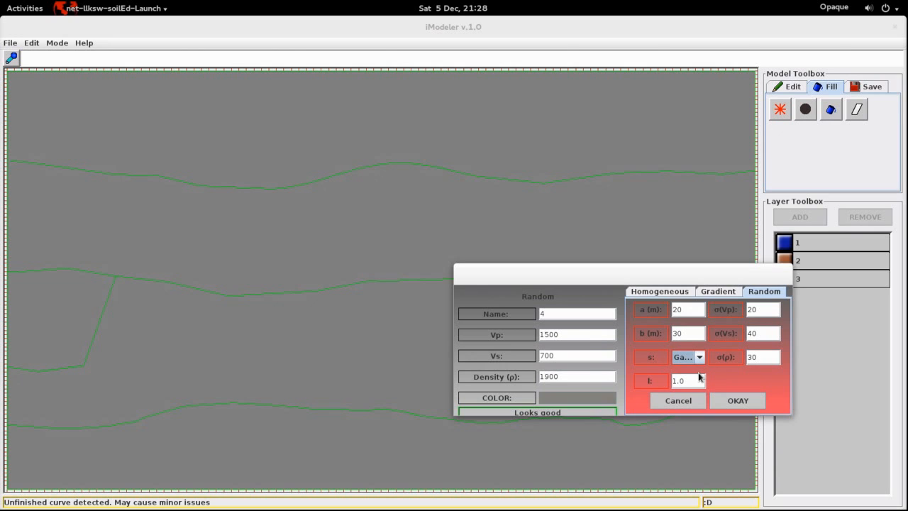
left_click(744, 404)
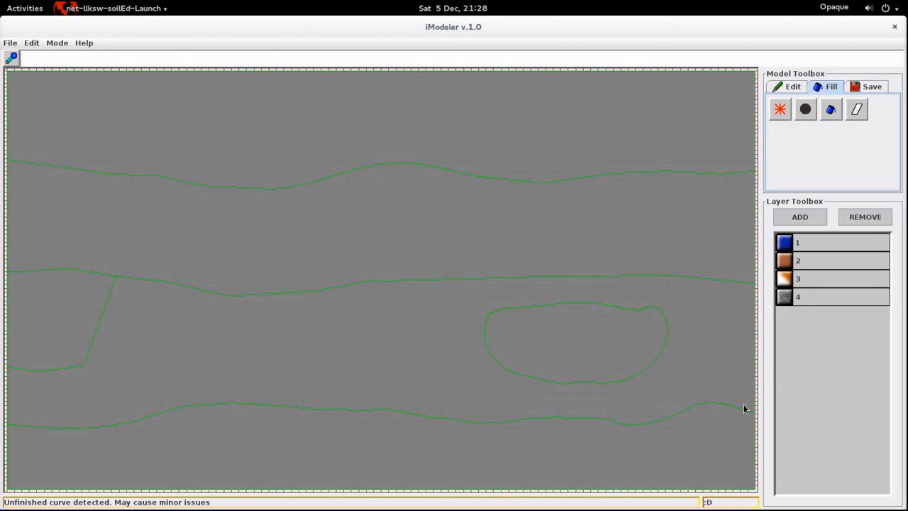
Step: Start a new homogeneous layer named 5 with Vp 2300, Vs 1200 and density 1800
left_click(747, 380)
type("5")
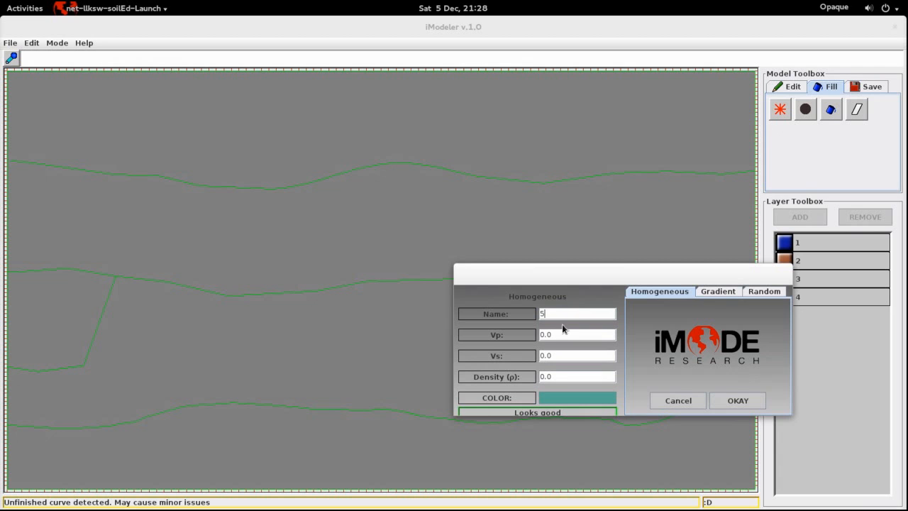
left_click(552, 334)
type("2300")
left_click(556, 357)
type("1200")
left_click(551, 377)
type("1800")
Step: Set layer 5's colour to purple with red 89, green 37, blue 113 and add the layer
left_click(574, 395)
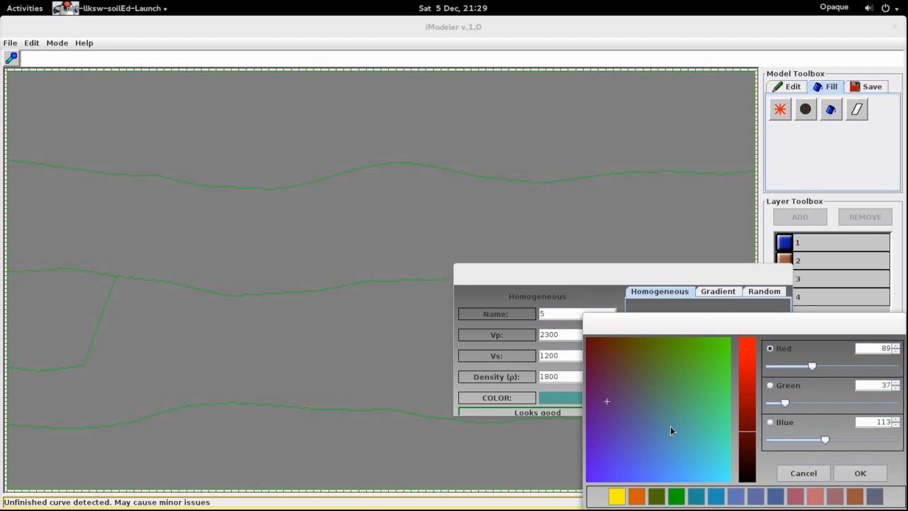
left_click(855, 472)
left_click(738, 400)
Step: Start a new homogeneous layer named 6 with Vp 4500, Vs 2100 and density 2700
left_click(801, 216)
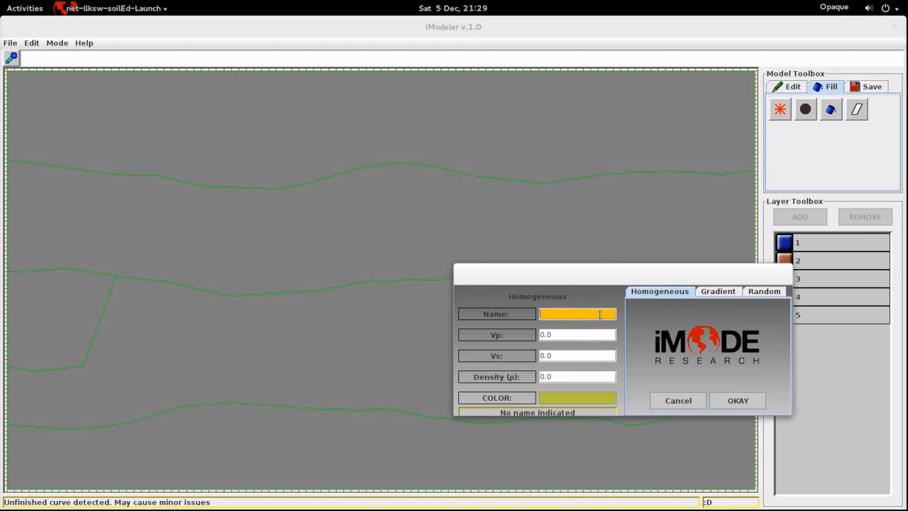
type("6")
left_click(578, 334)
type("4500")
left_click(576, 354)
type("21")
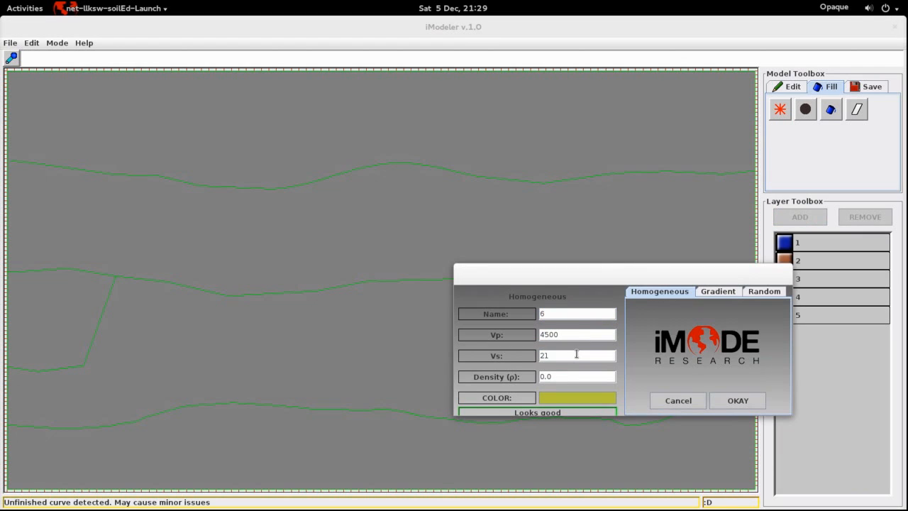
type("00")
left_click(588, 377)
type("2700")
Step: Set layer 6's colour to dark green and add the layer
left_click(578, 398)
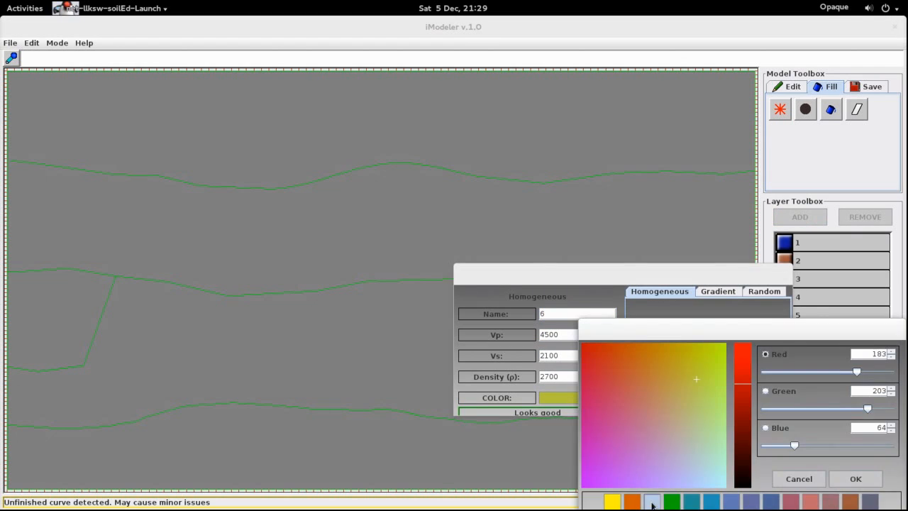
left_click(652, 502)
left_click(766, 391)
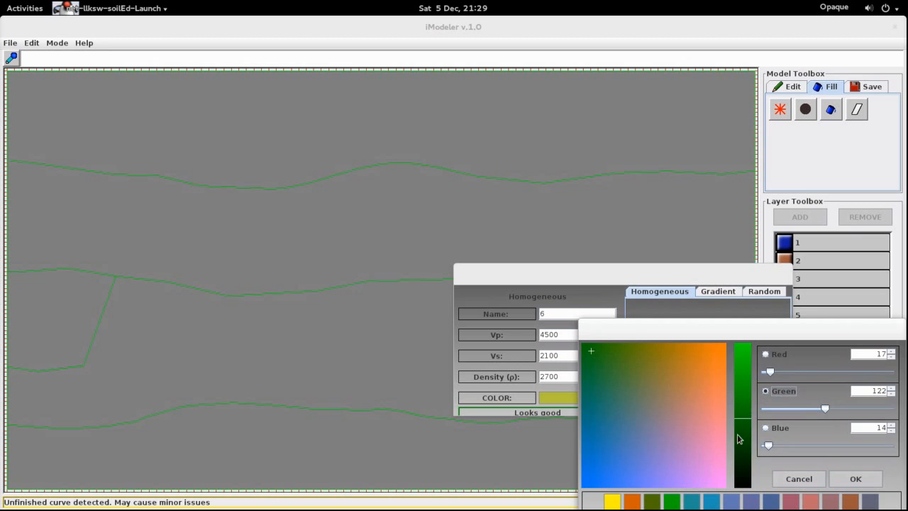
left_click(738, 439)
left_click(850, 478)
left_click(742, 400)
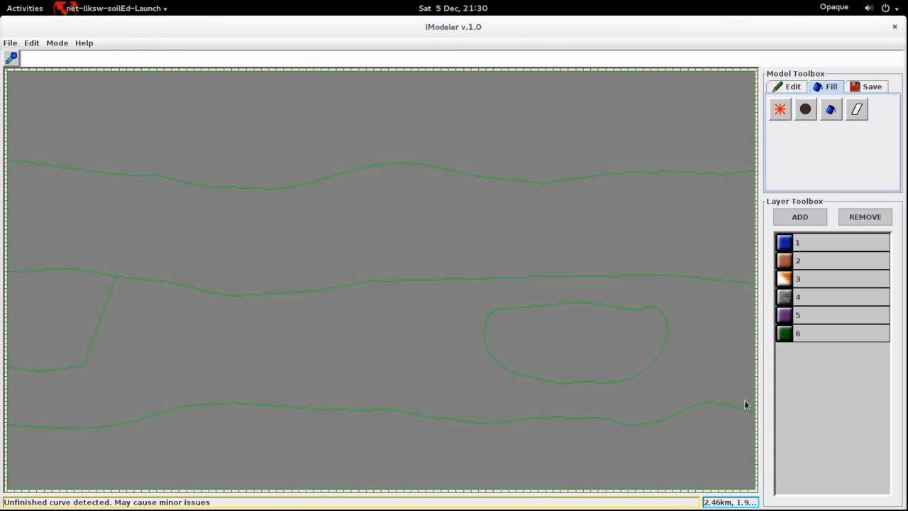
Step: Try to fill the region above the uppermost boundary with layer 1
left_click(832, 111)
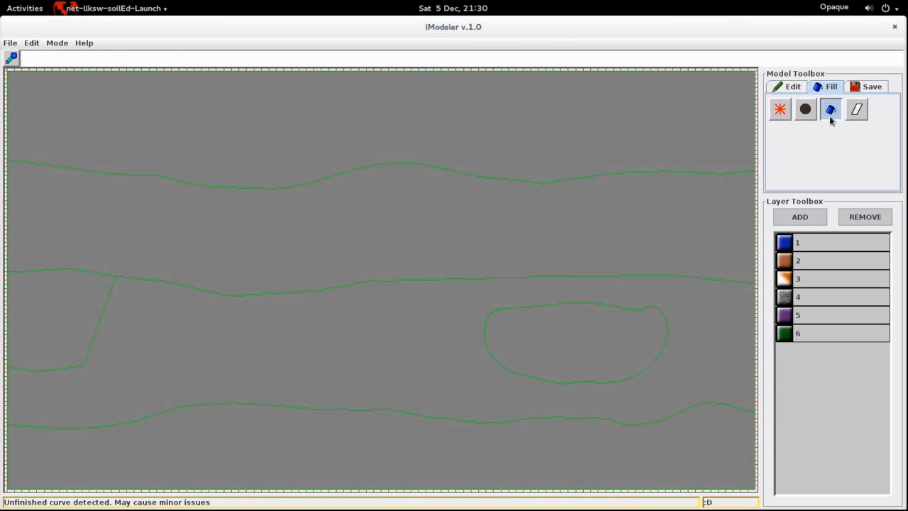
left_click(830, 245)
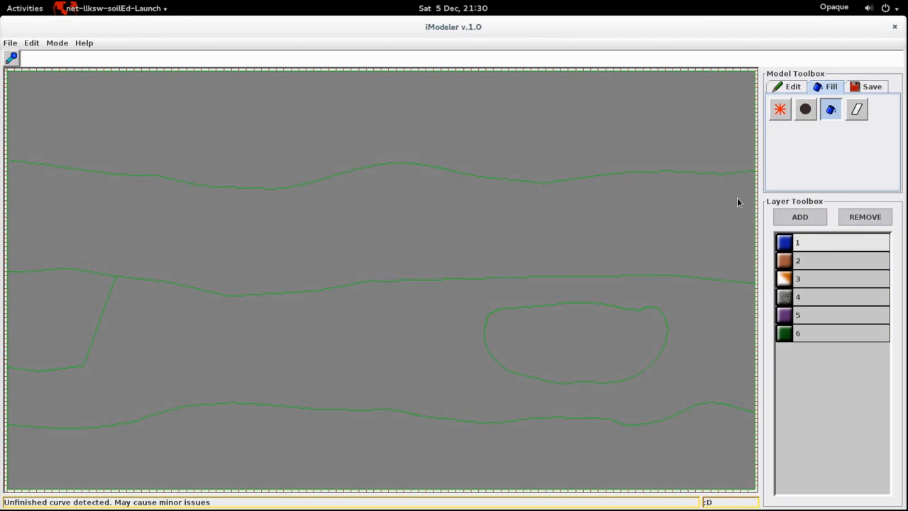
left_click(601, 129)
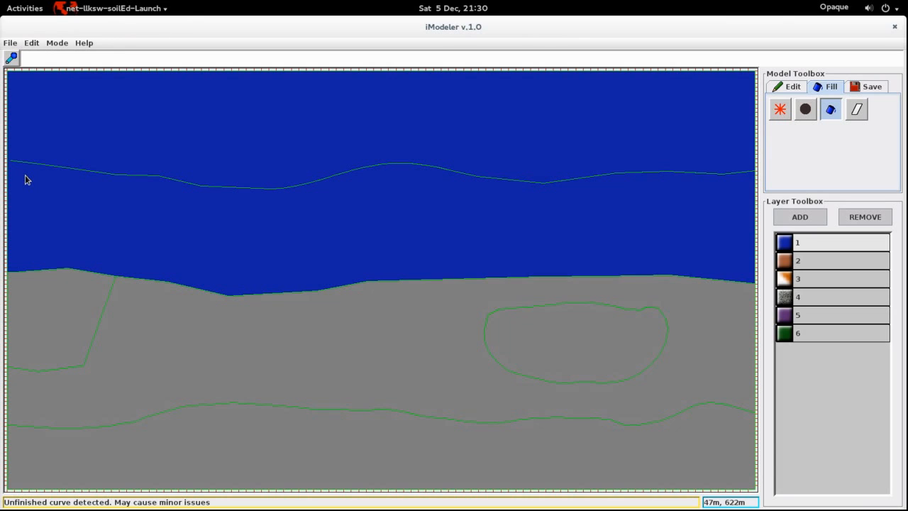
Step: Return to the map editing stage, connect the uppermost boundary's left end to the model edge, and proceed to the fill stage again
left_click(777, 88)
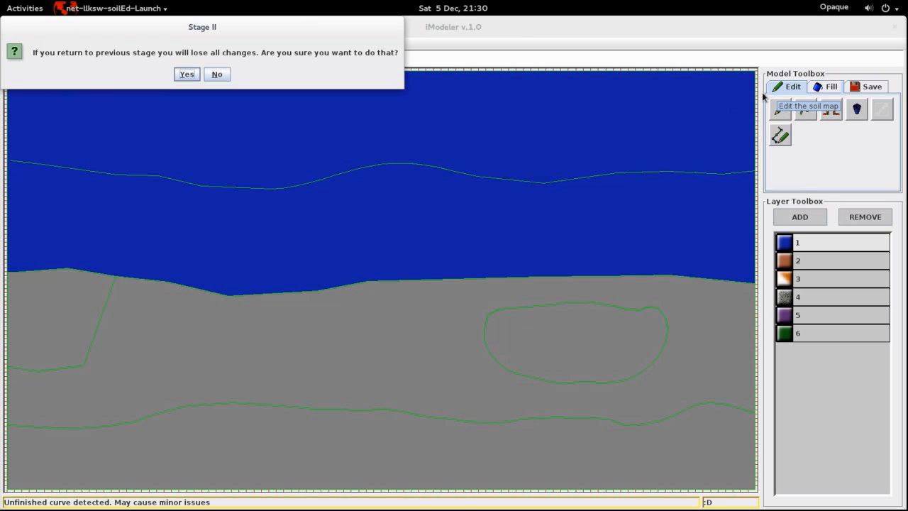
left_click(187, 77)
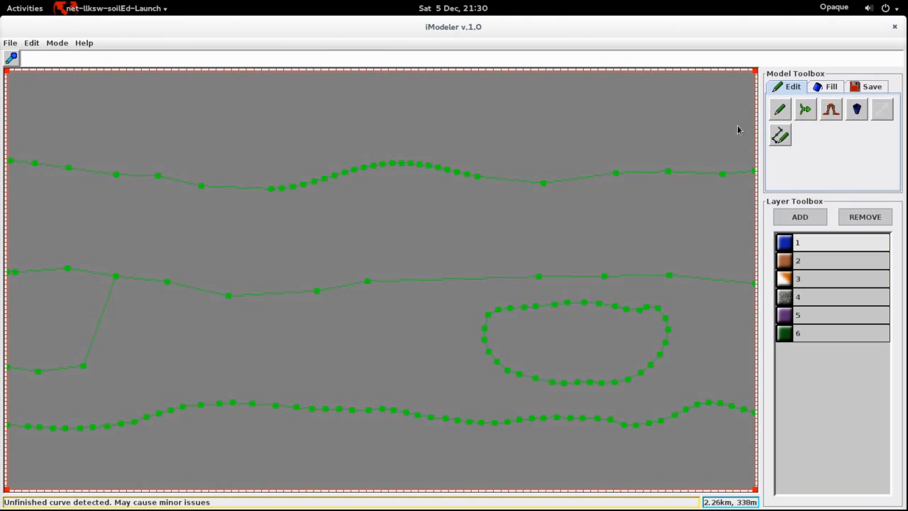
left_click(781, 108)
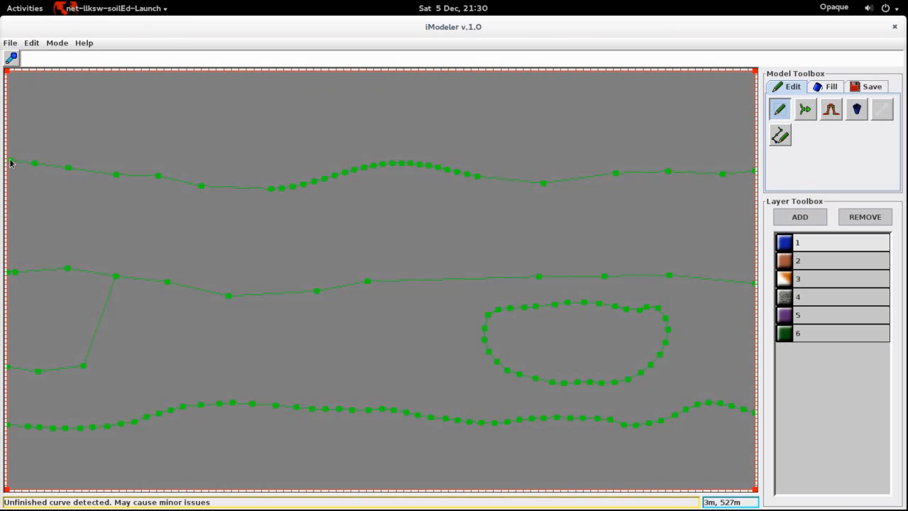
left_click(10, 161)
left_click(8, 168)
left_click(824, 86)
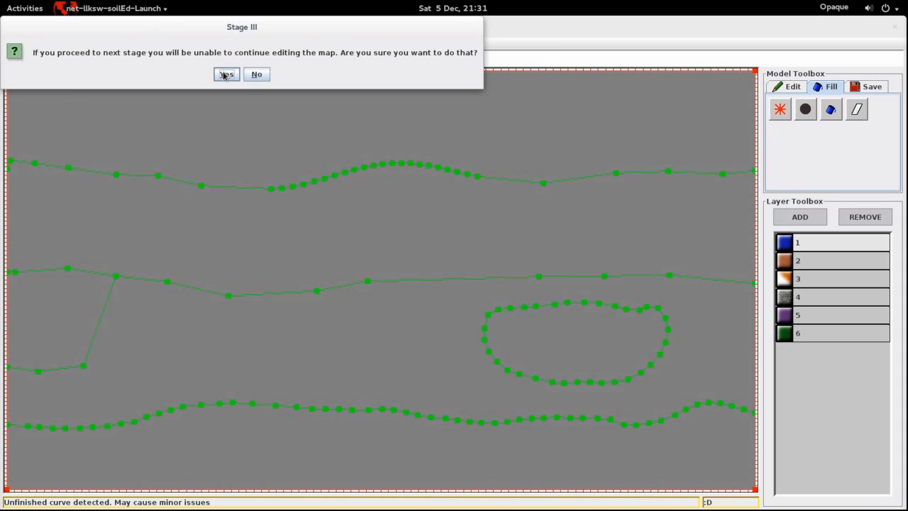
left_click(225, 75)
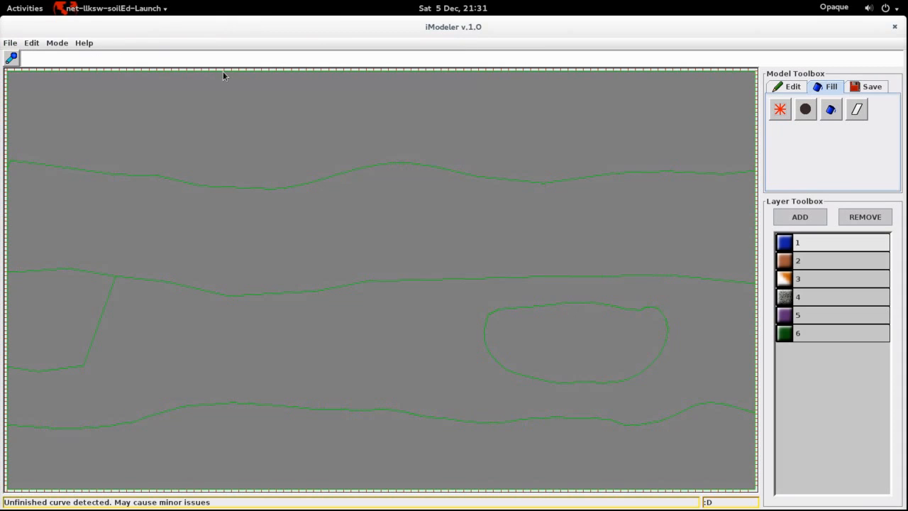
left_click(31, 42)
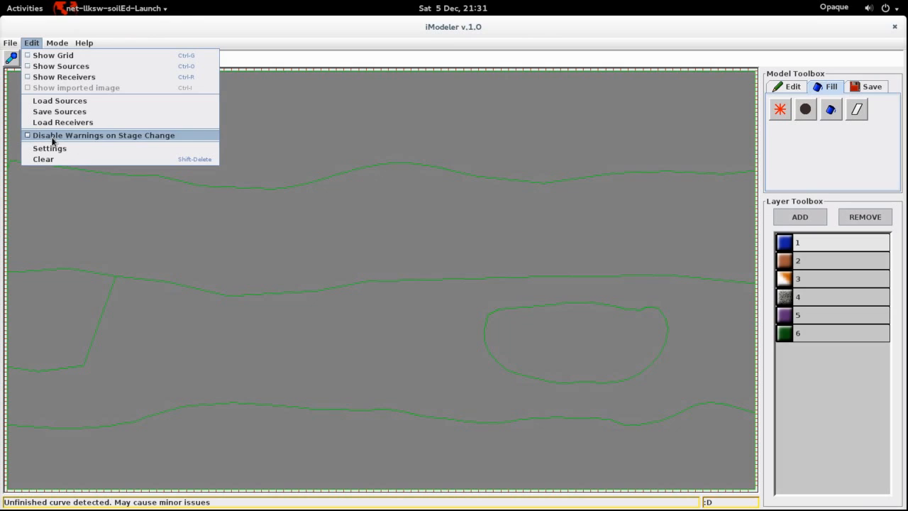
left_click(268, 144)
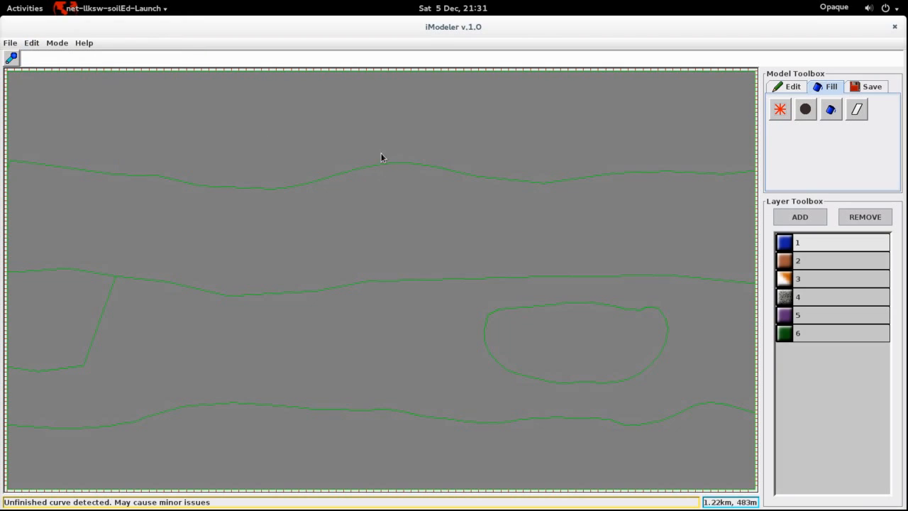
Step: Fill the region above the uppermost boundary with layer 1 and the region directly beneath it with layer 2
left_click(833, 112)
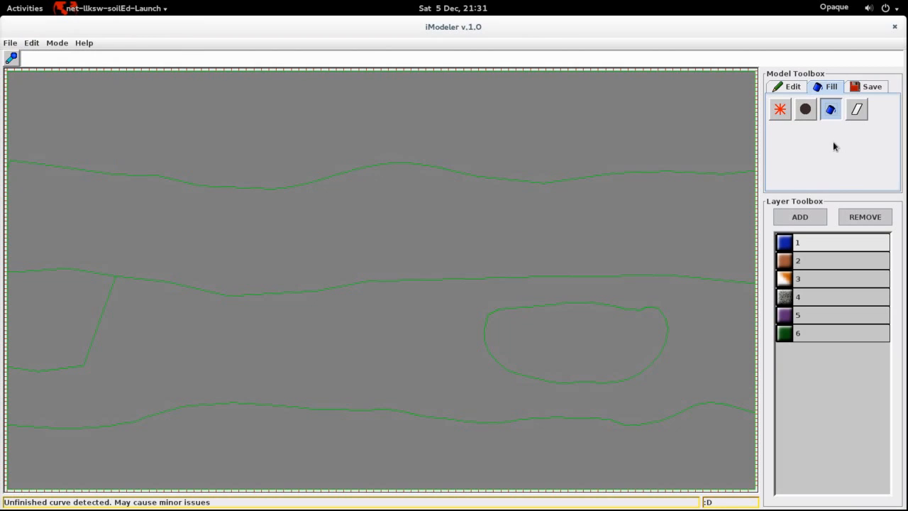
left_click(674, 127)
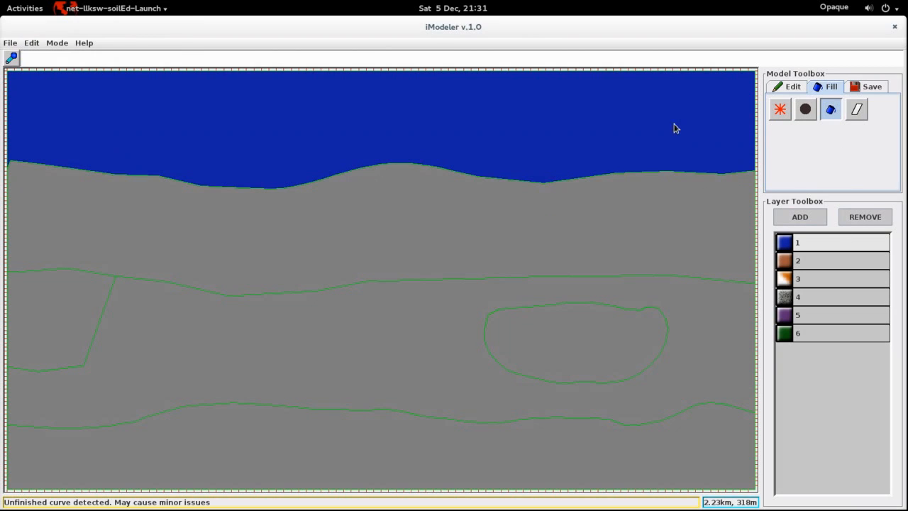
left_click(807, 263)
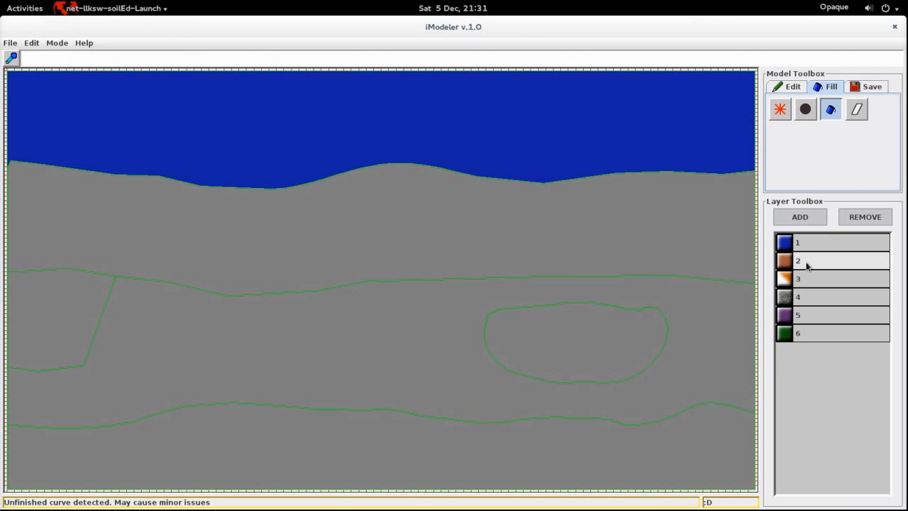
left_click(403, 238)
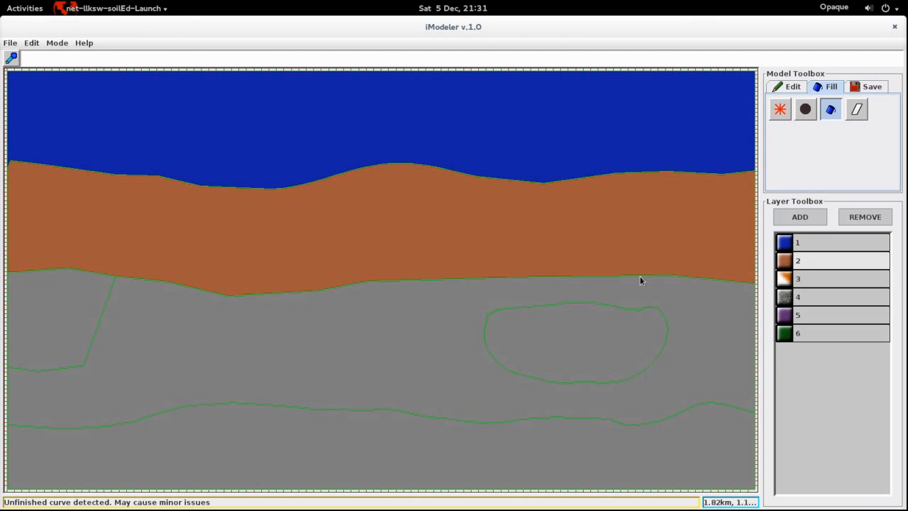
Step: Fill the region below the middle boundary with gradient layer 3 and the rounded body inside it with random layer 4
left_click(846, 281)
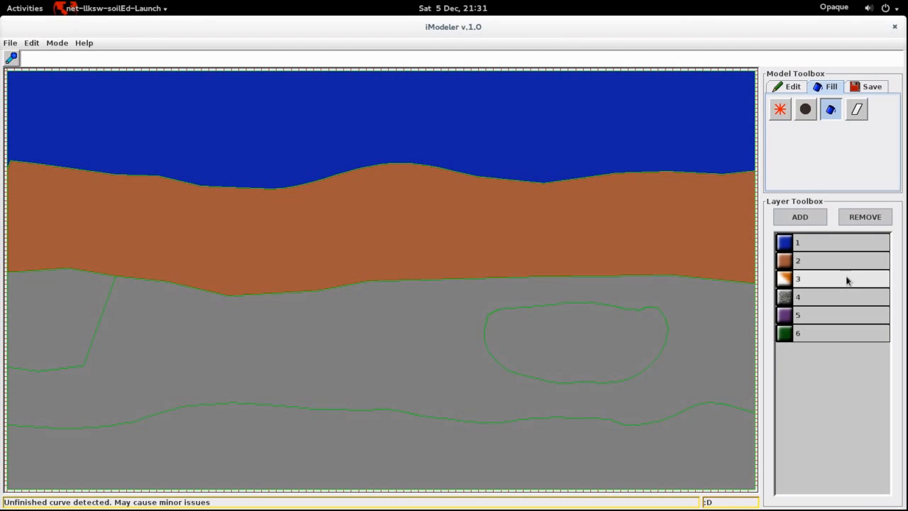
left_click(459, 329)
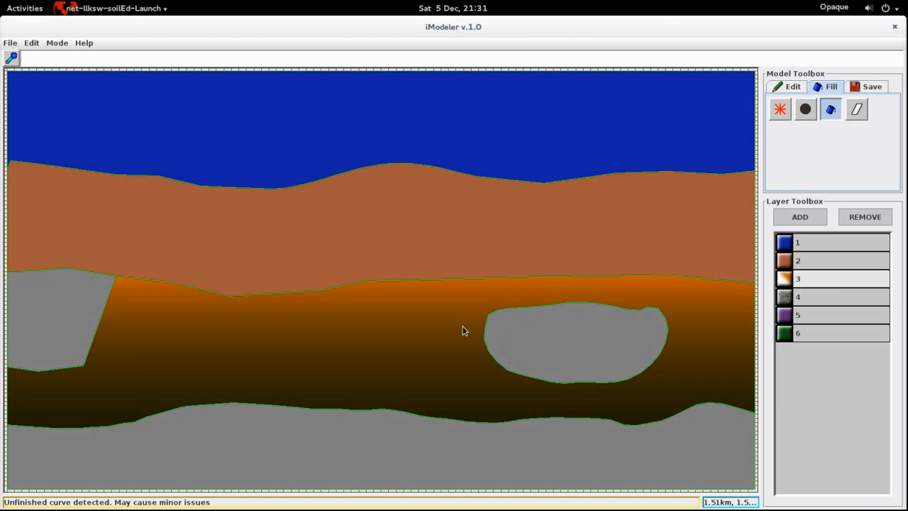
left_click(819, 299)
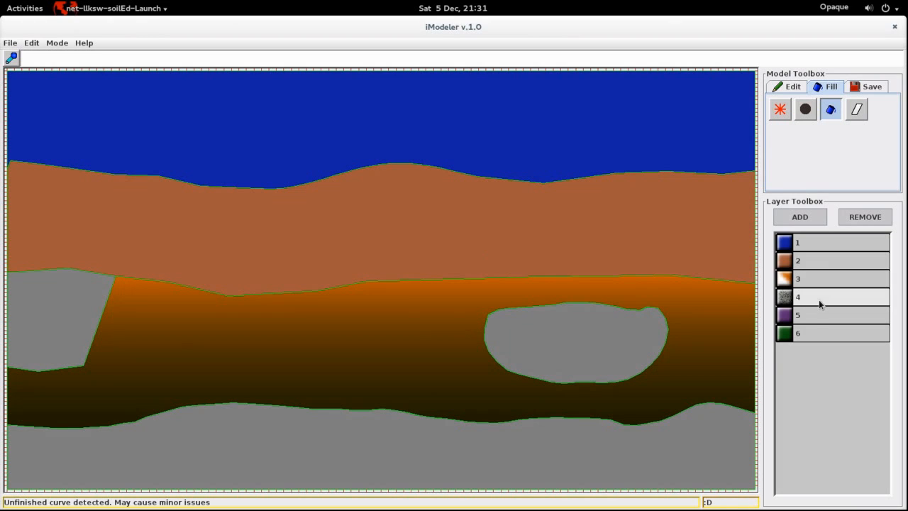
left_click(612, 344)
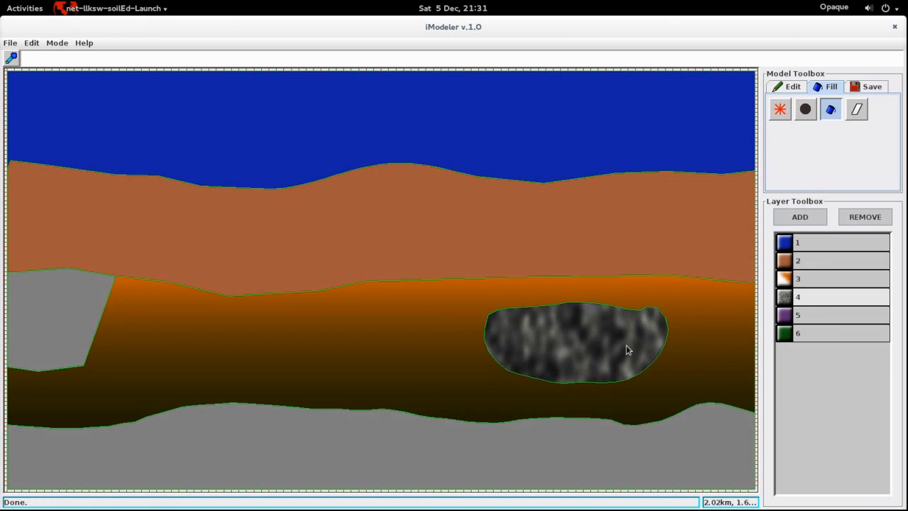
Step: Fill the block at the model's left edge with layer 5 and the region below the lowest boundary with layer 6
left_click(827, 314)
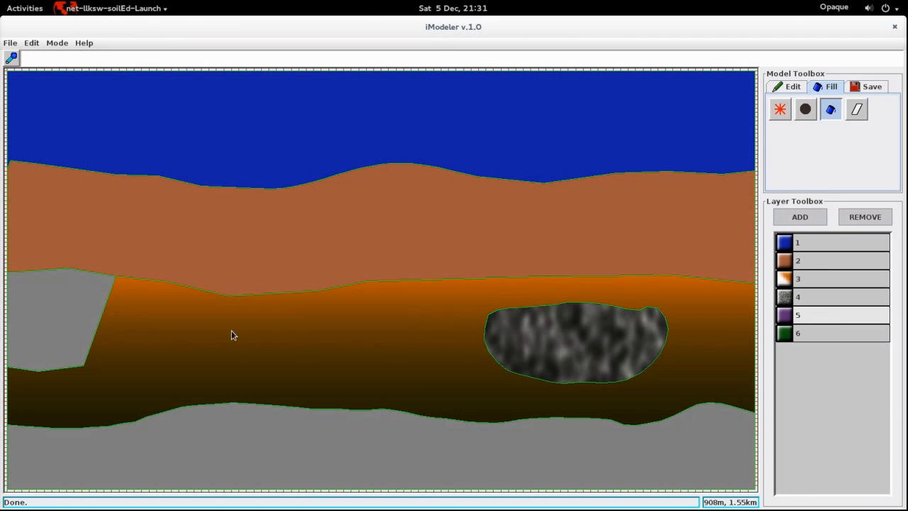
left_click(77, 322)
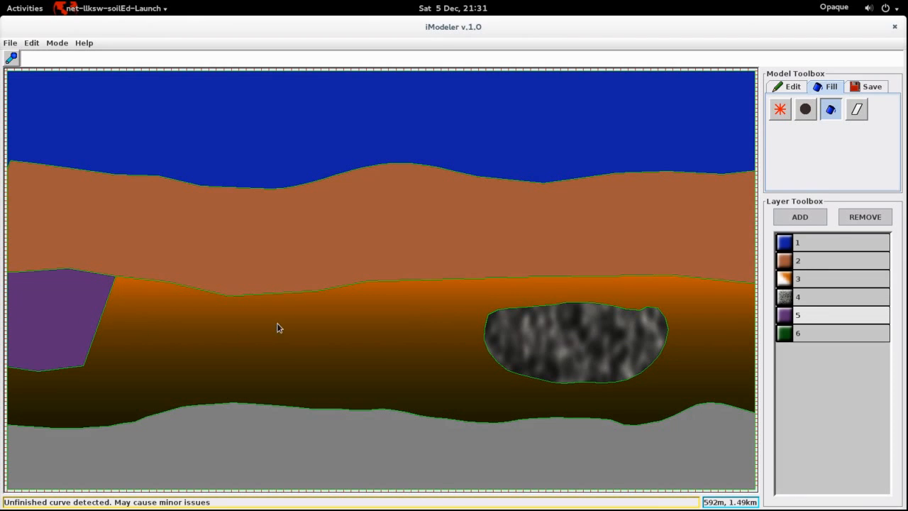
left_click(817, 338)
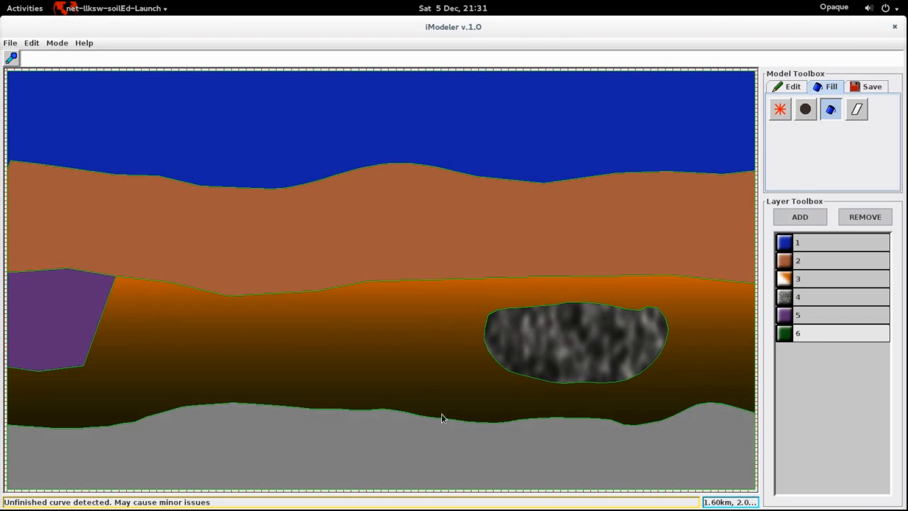
left_click(308, 441)
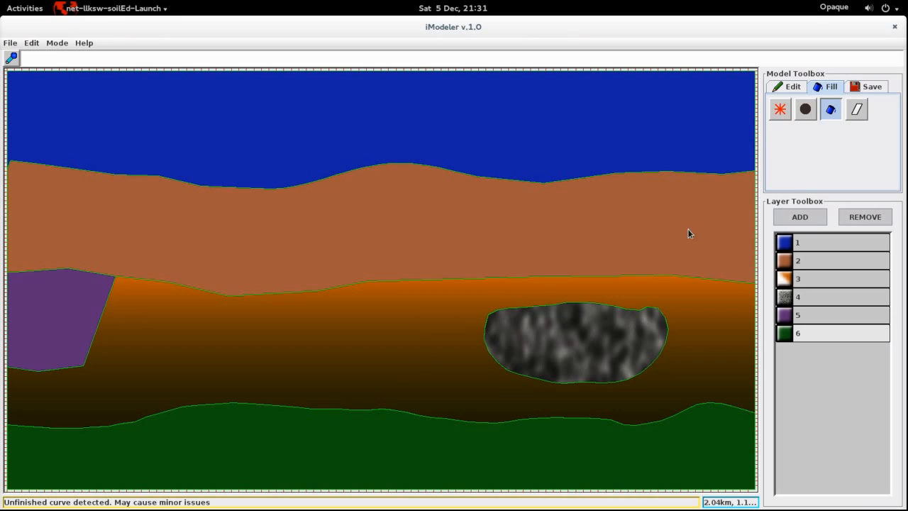
Step: Place a single source in layer 1 at about X 609 m, Z 156 m, with type PR and a Ricker signature
left_click(779, 108)
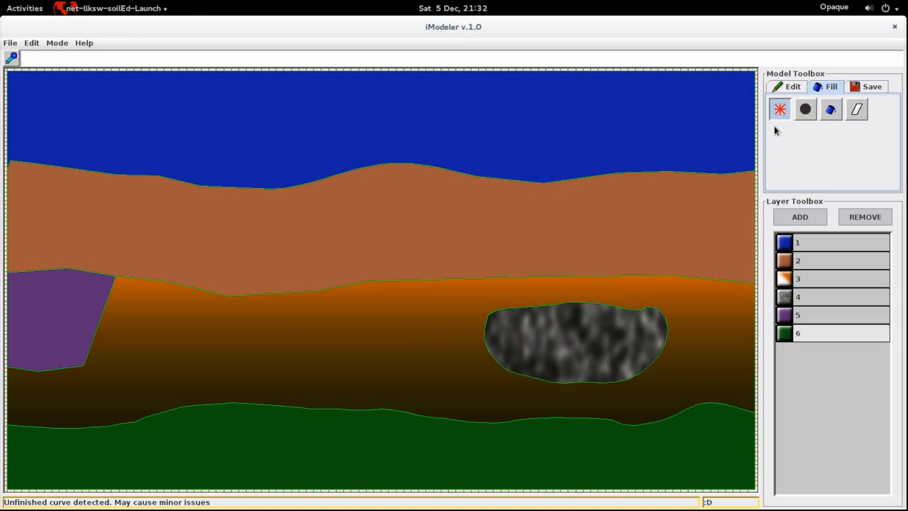
left_click(189, 97)
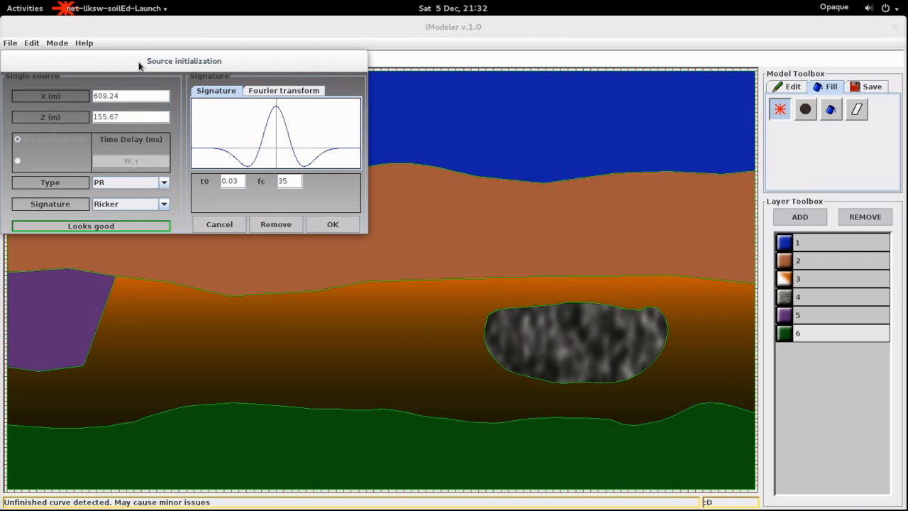
left_click(165, 185)
left_click(165, 186)
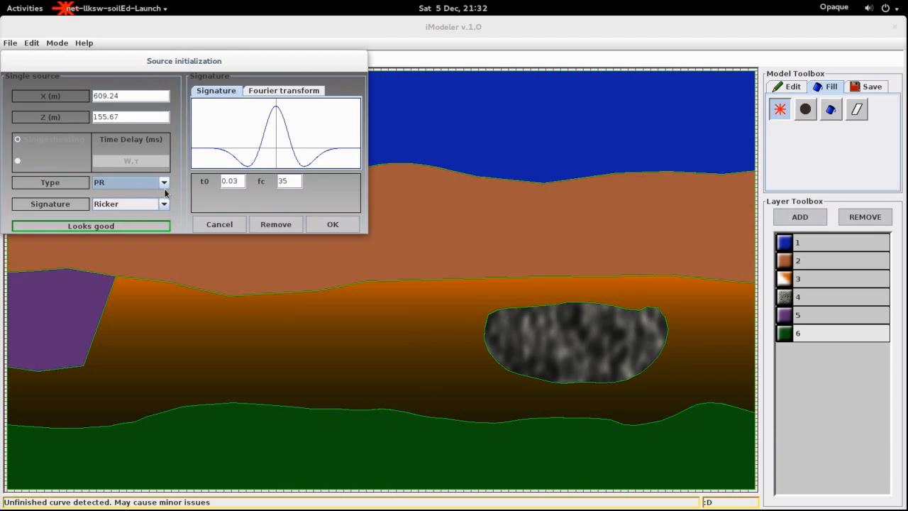
left_click(165, 205)
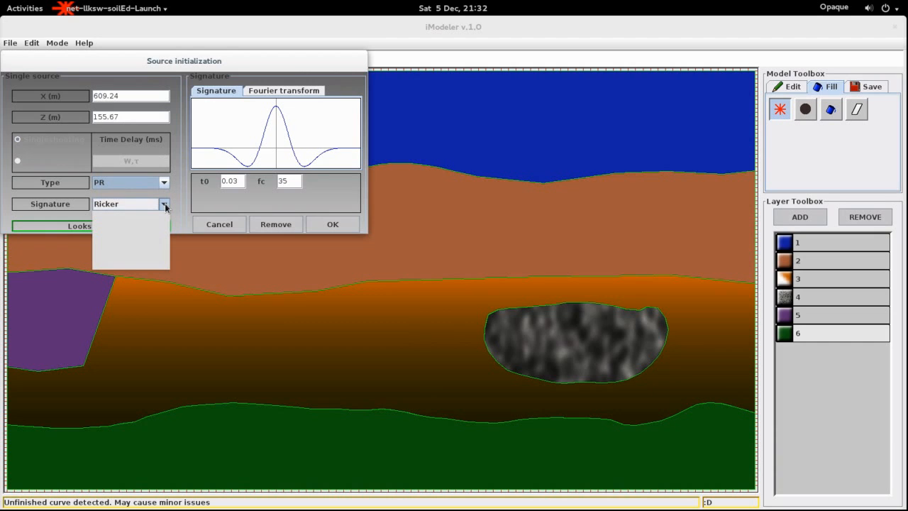
left_click(165, 205)
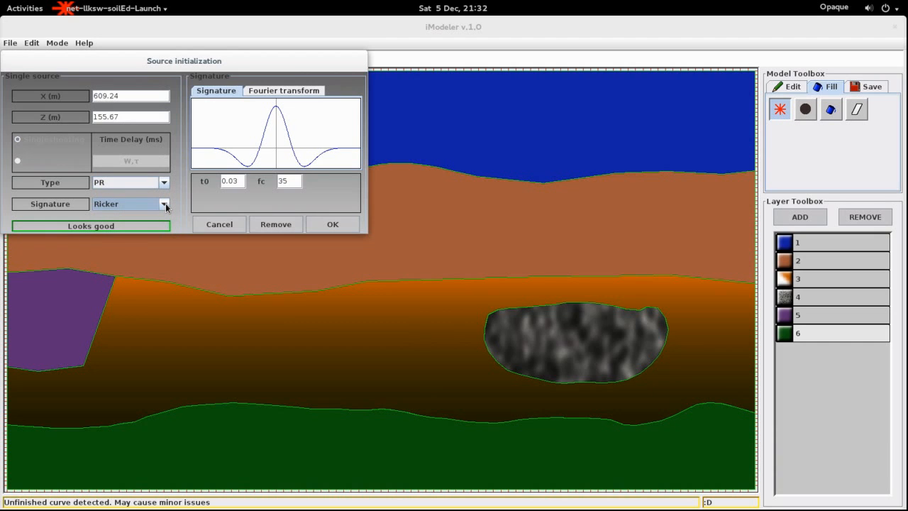
left_click(331, 225)
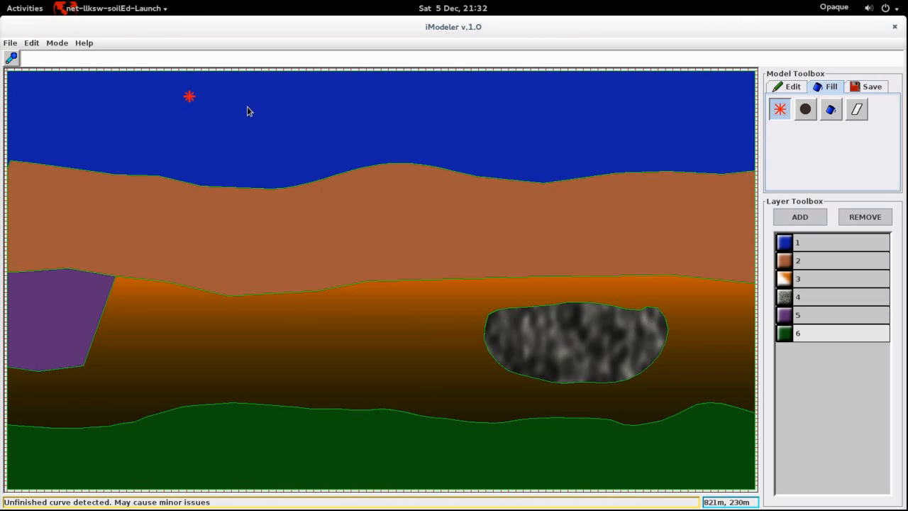
Step: Add a line of 10 Singleshooting sources in layer 1 from about X 740 m, Z 149 m to X 937 m, Z 156 m
left_click_drag(227, 95, 287, 95)
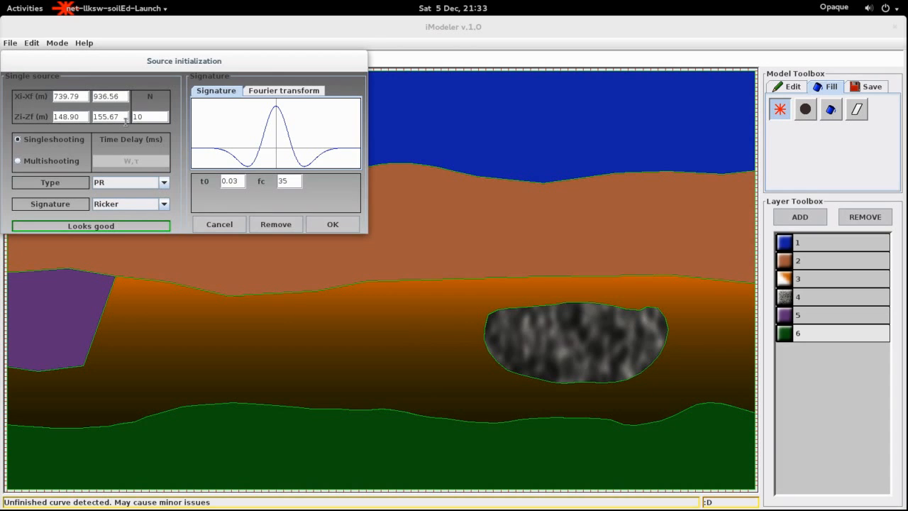
double_click(158, 117)
left_click(39, 165)
left_click(19, 142)
left_click(328, 225)
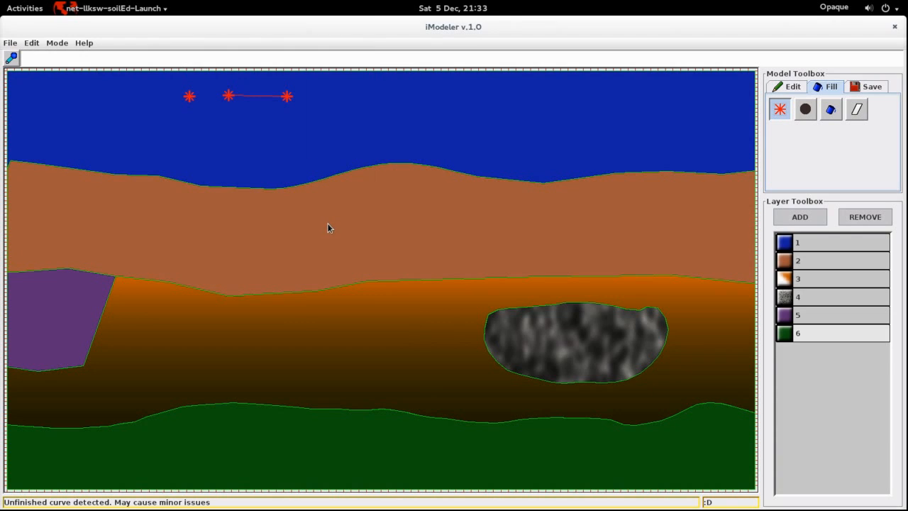
Step: Place a single receiver in layer 1 at about X 1557 m, Z 142 m
left_click(806, 109)
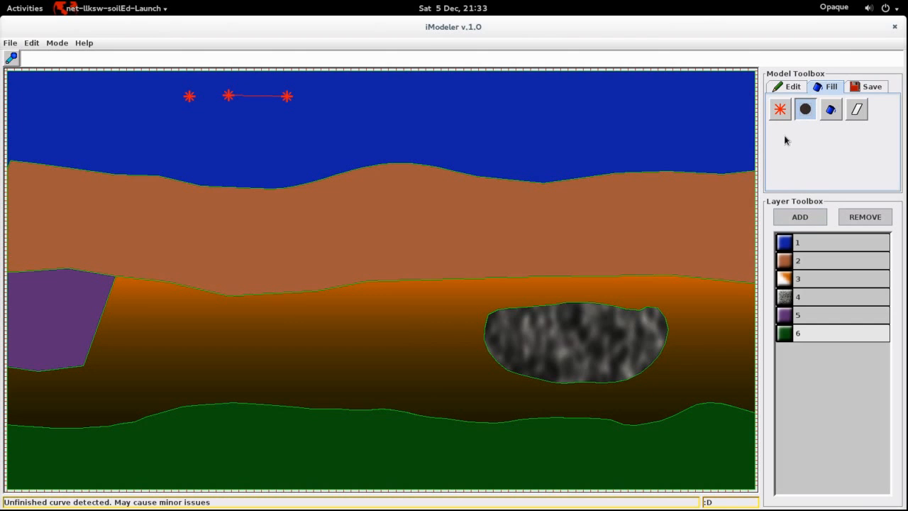
left_click_drag(477, 100, 560, 99)
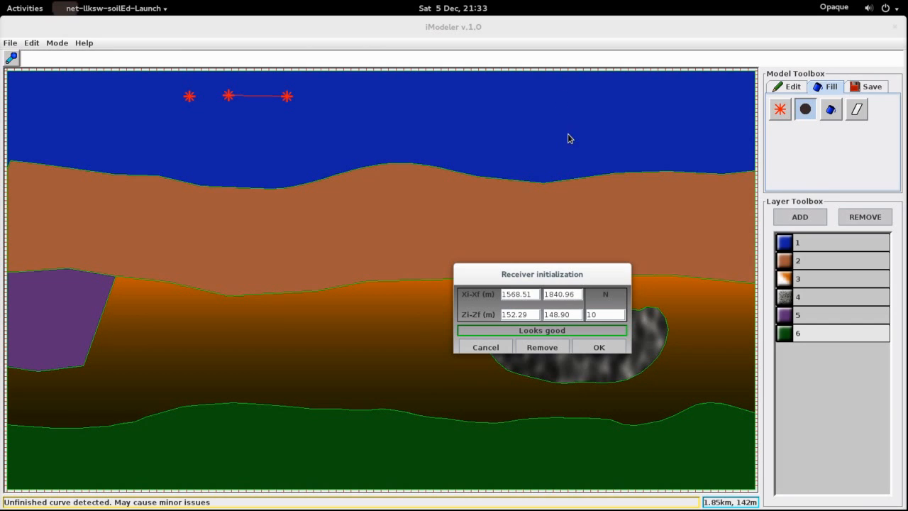
left_click(493, 353)
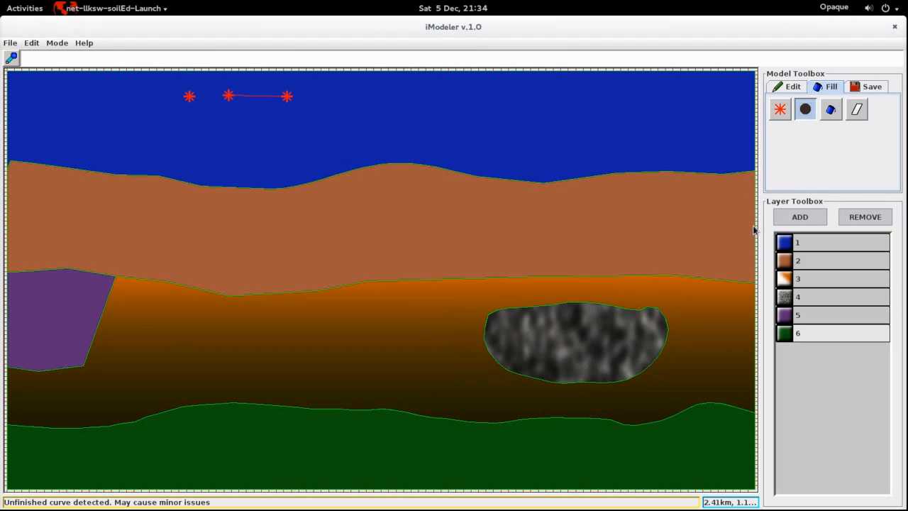
left_click(472, 95)
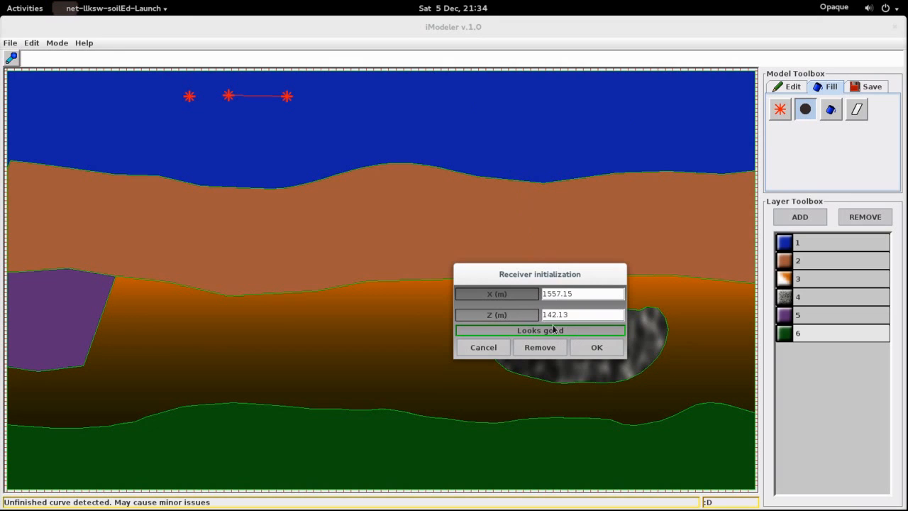
left_click(593, 356)
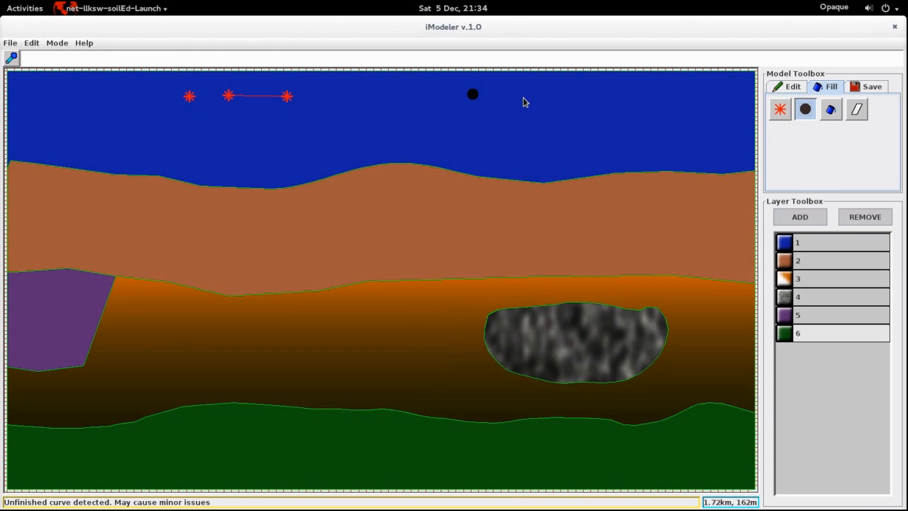
Step: Add a line of 10 receivers in layer 1 from about X 1724 m, Z 162 m to X 1973 m, Z 173 m
left_click(599, 104)
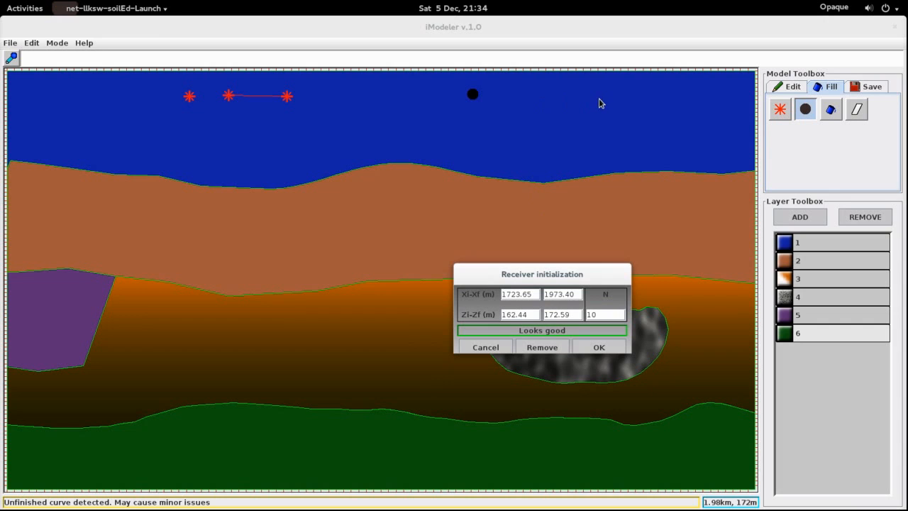
left_click(606, 352)
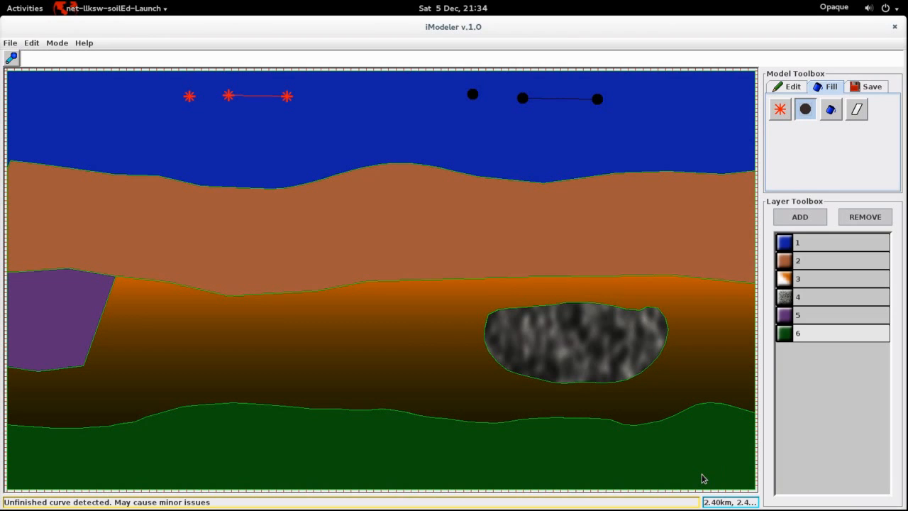
Step: Show the grid over the model and hide it again
left_click(32, 43)
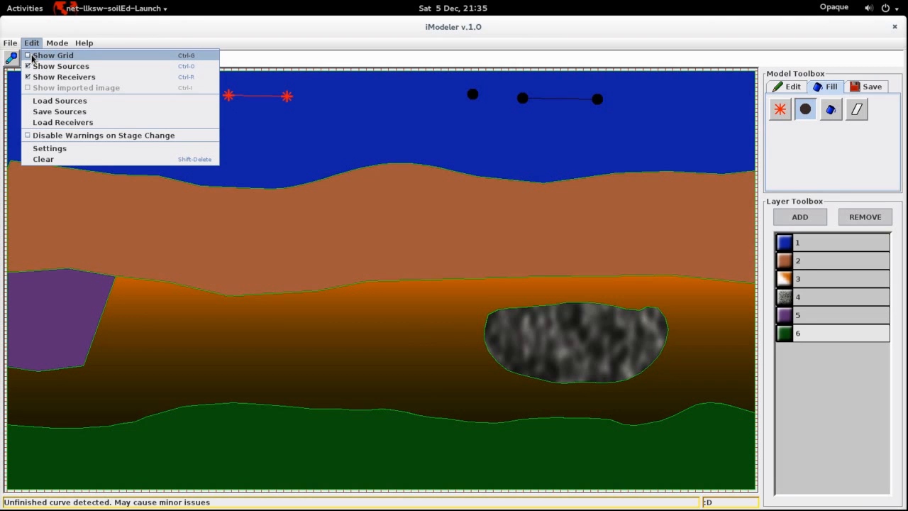
left_click(32, 56)
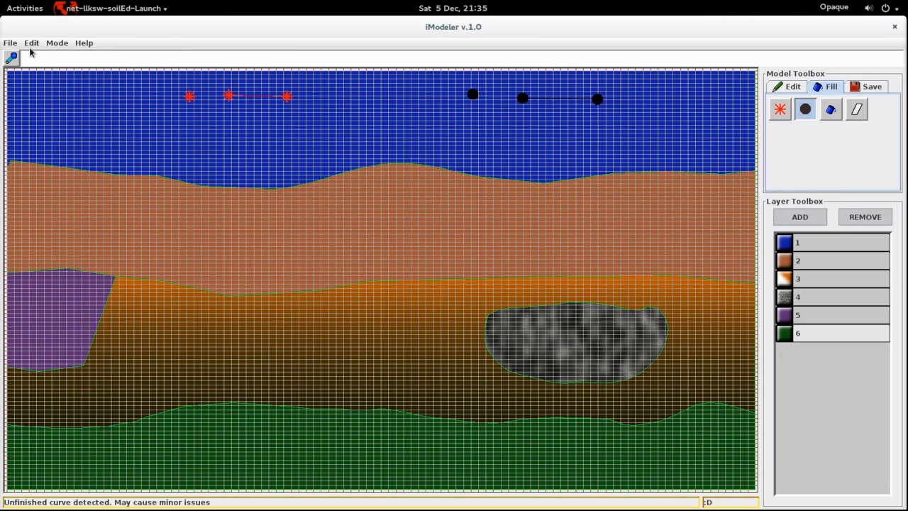
left_click(30, 44)
left_click(32, 56)
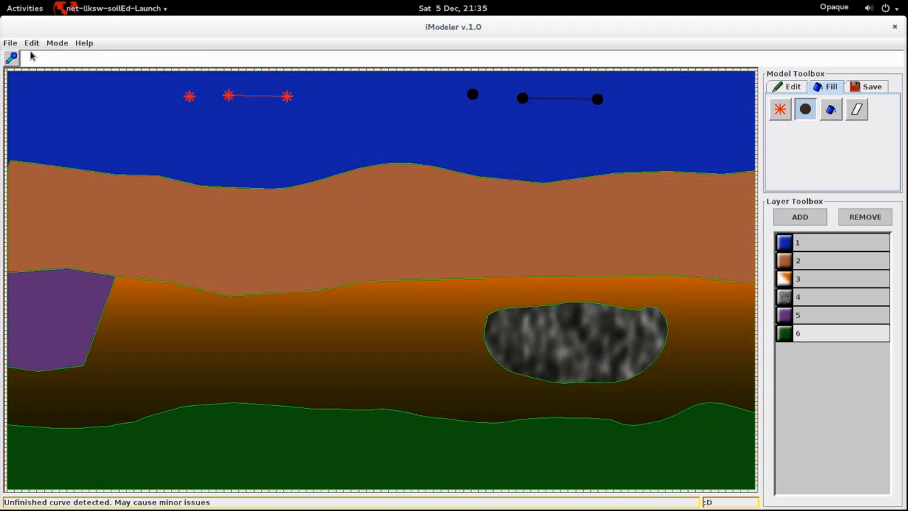
Step: Turn on the option that disables warnings on stage change and accept its data-loss confirmation
left_click(31, 44)
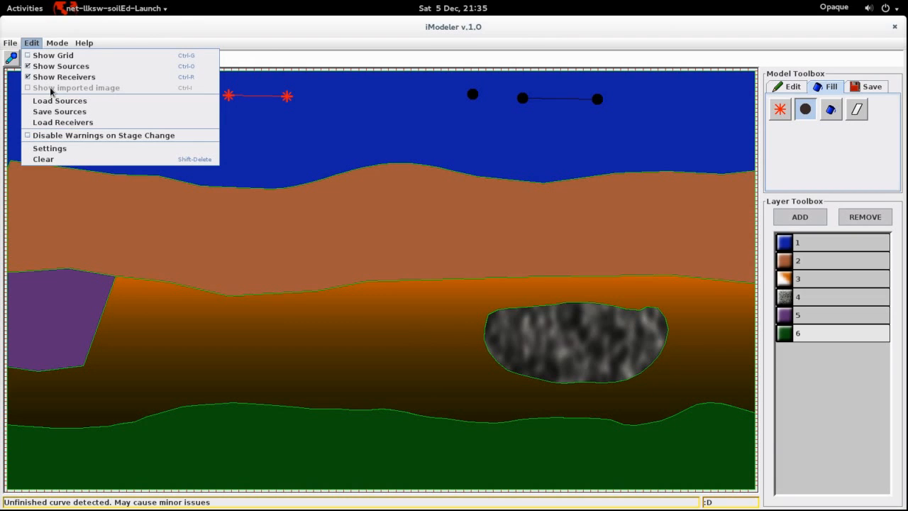
left_click(60, 136)
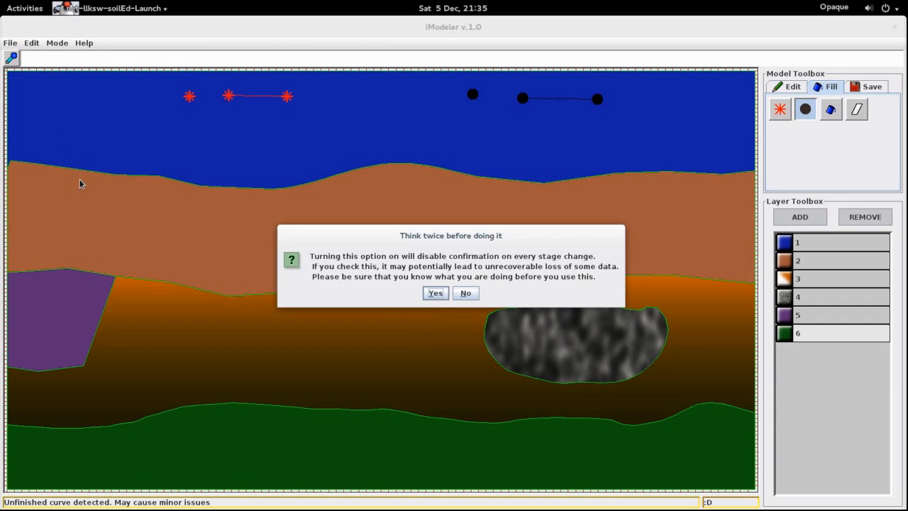
left_click(433, 292)
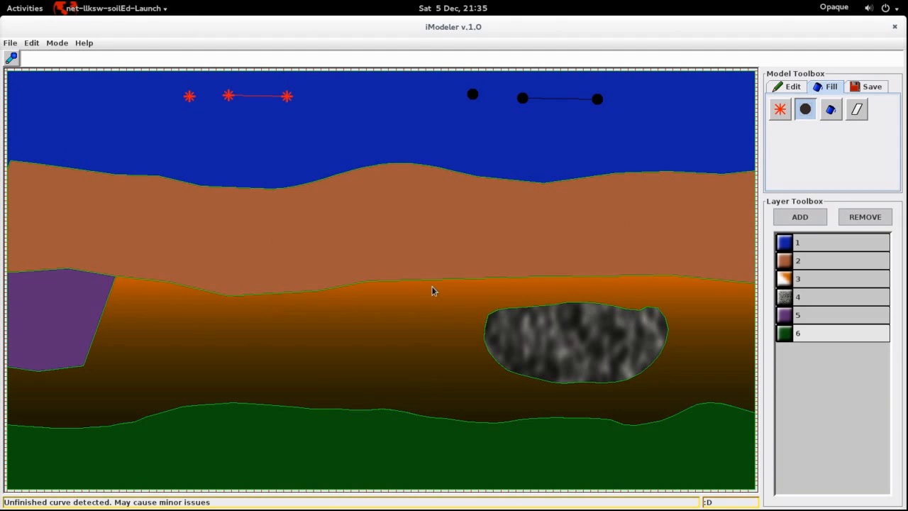
Step: Review the grid step, boundary conditions, computational and time settings of the model, and accept them as they are
left_click(33, 44)
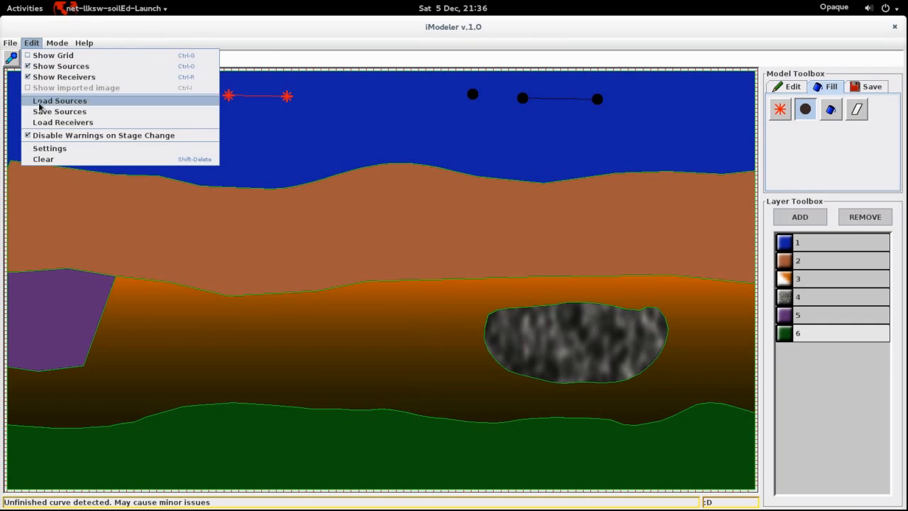
left_click(42, 147)
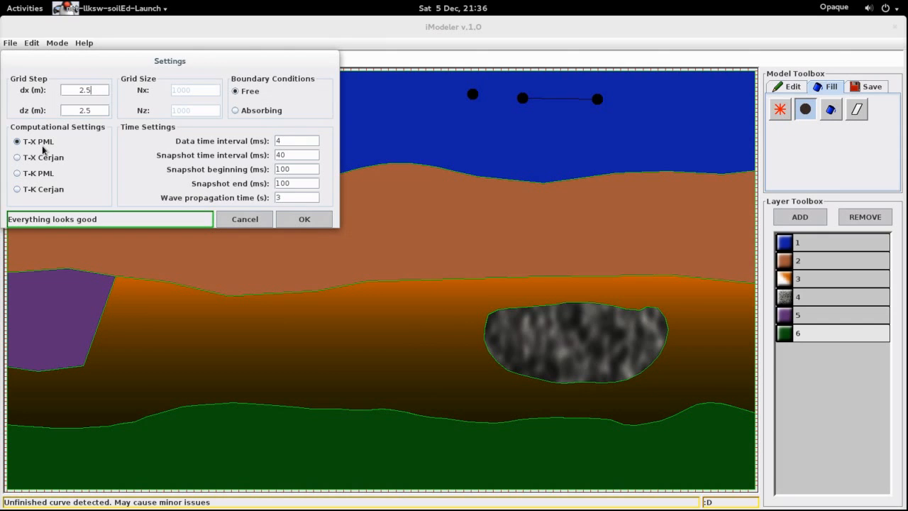
left_click(298, 221)
left_click(31, 43)
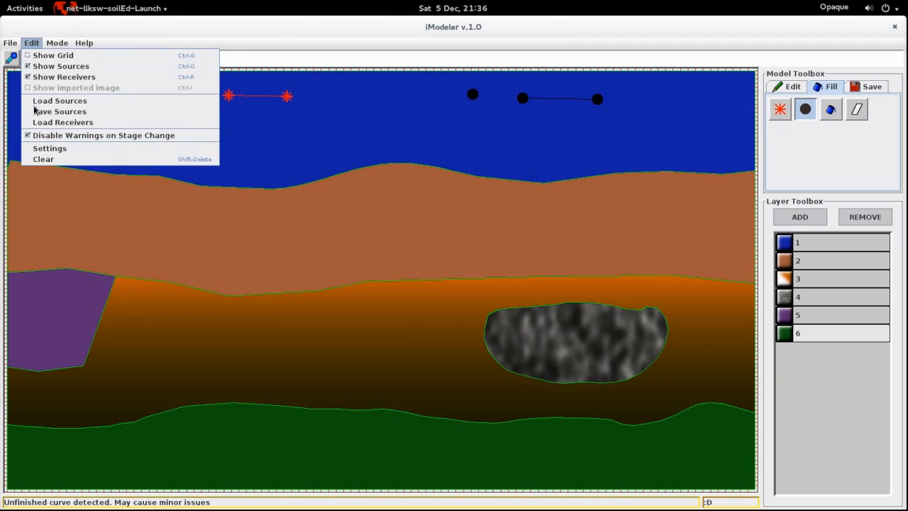
left_click(49, 181)
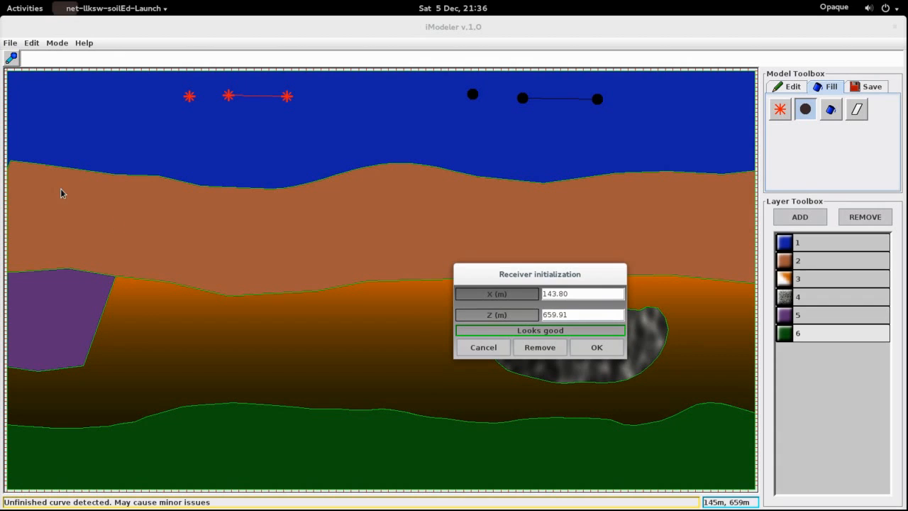
left_click(477, 347)
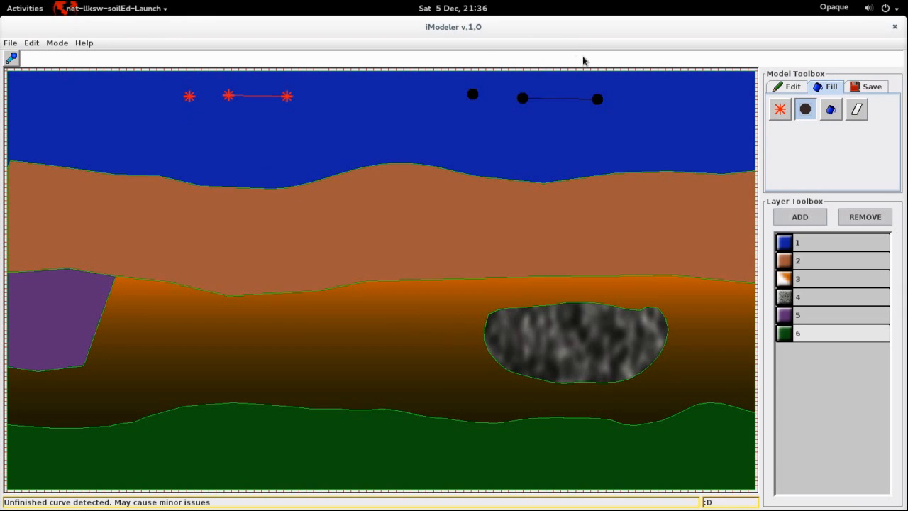
Step: Create a folder named Test8 on the Desktop and set it as the project's working folder
left_click(13, 58)
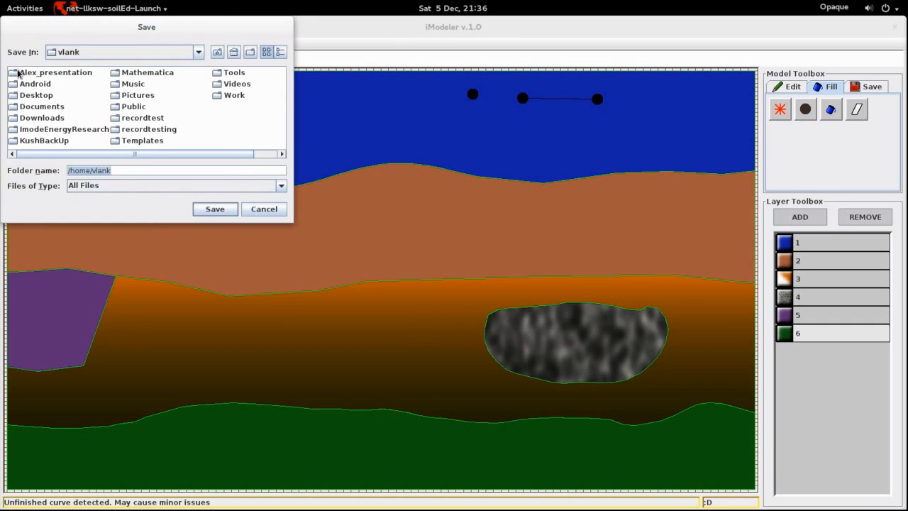
double_click(33, 95)
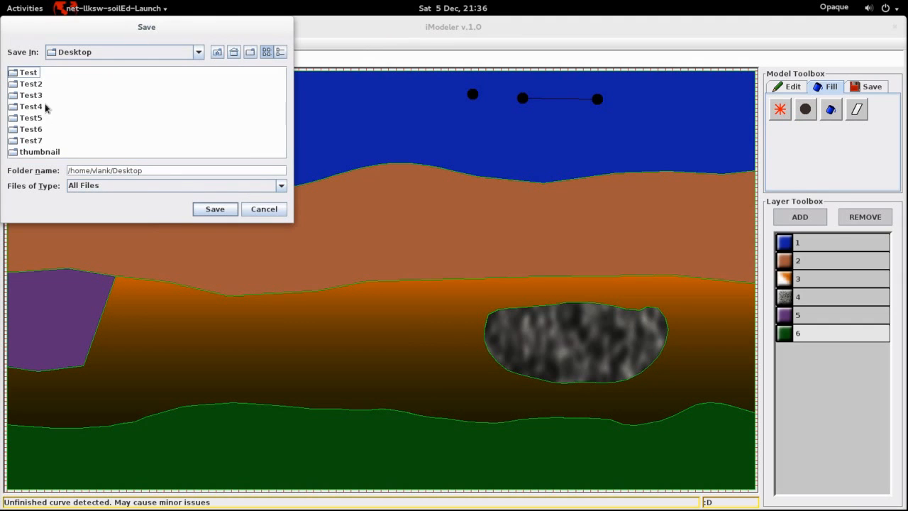
left_click(153, 170)
type("/")
left_click(247, 54)
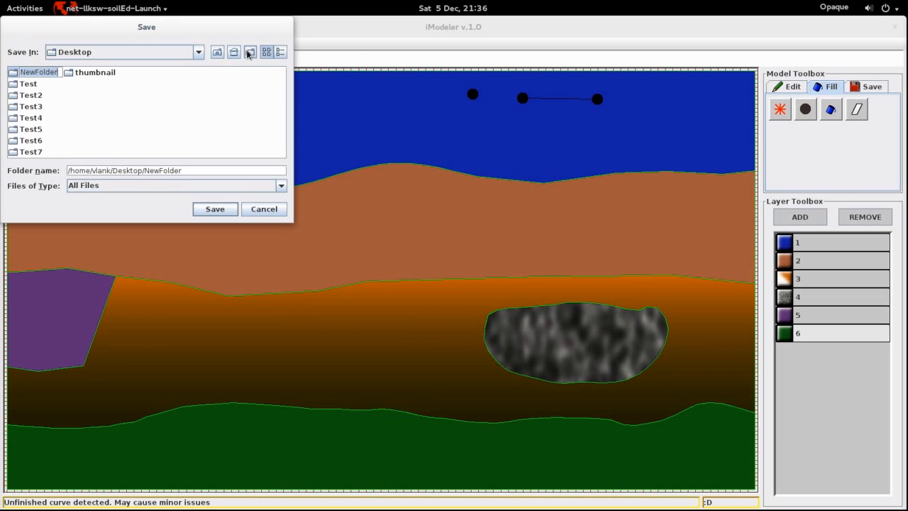
type("Test8")
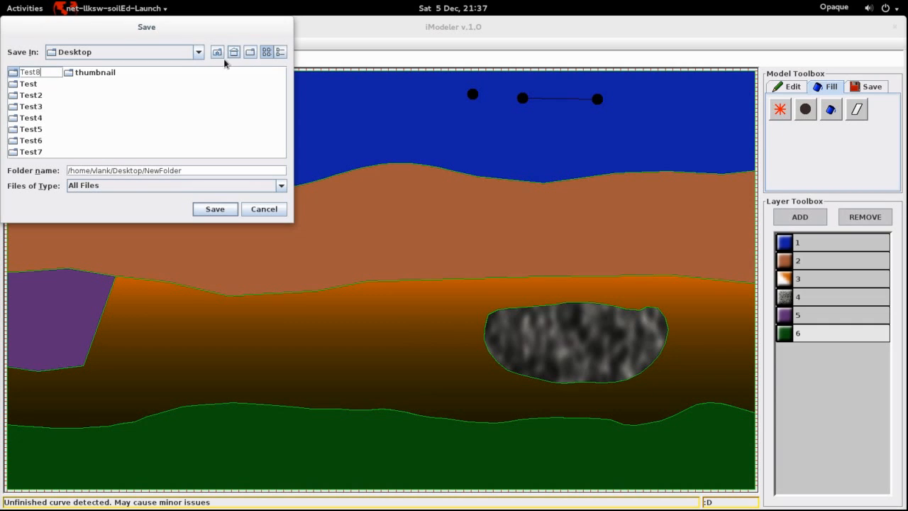
left_click(13, 74)
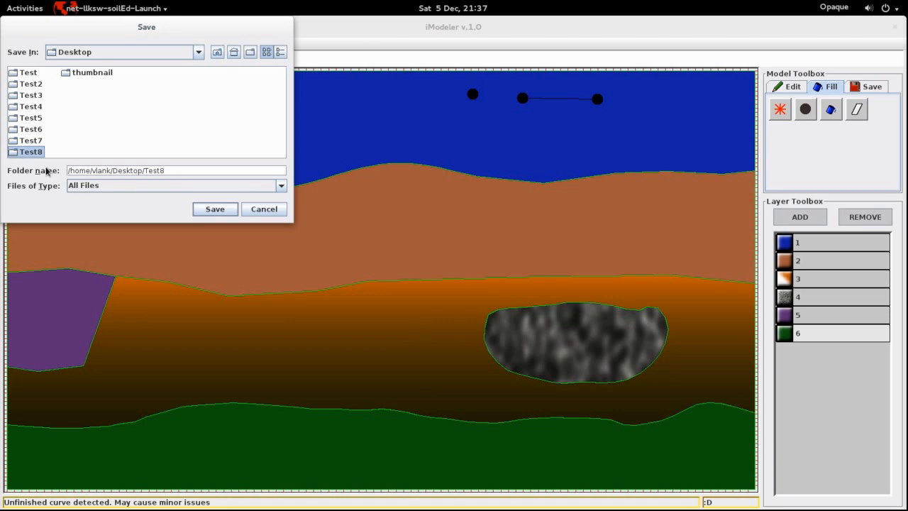
left_click(218, 210)
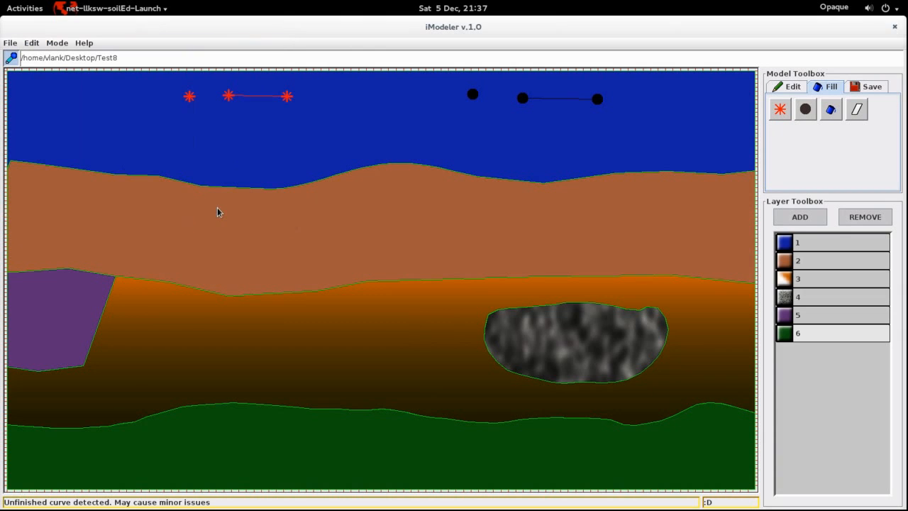
Step: Save the project as project1 in the Test8 folder and export the model data from the Save stage
left_click(9, 44)
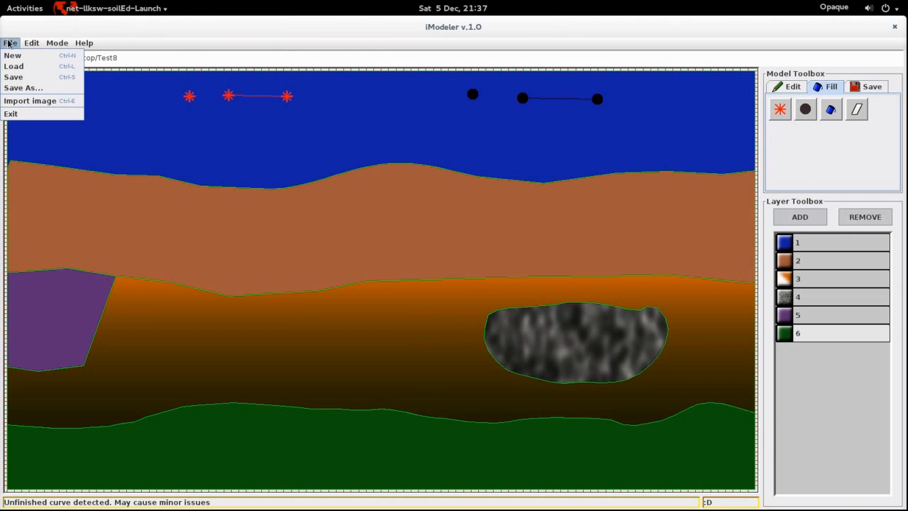
left_click(13, 77)
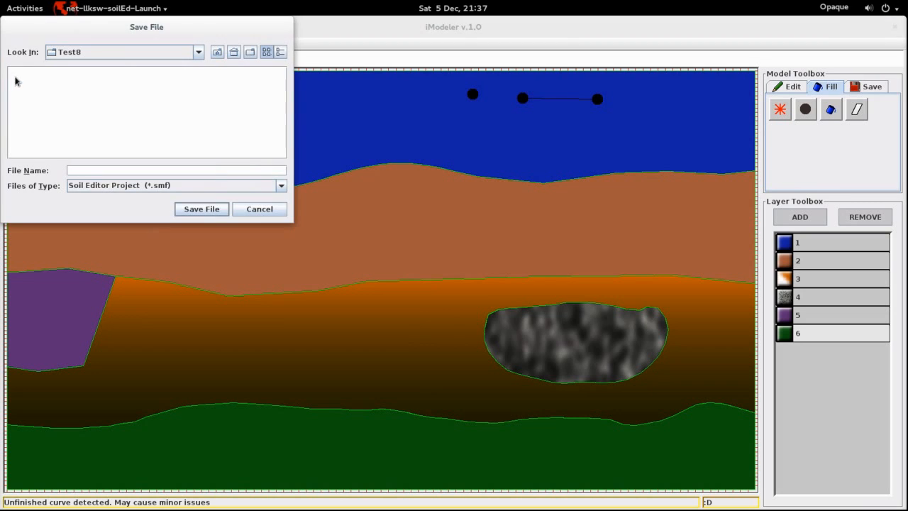
left_click(83, 170)
type("project1")
left_click(197, 211)
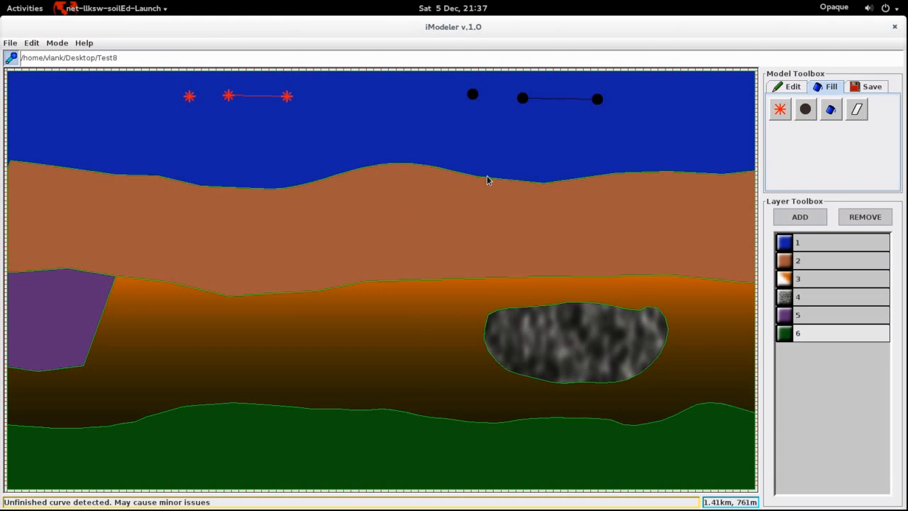
left_click(863, 87)
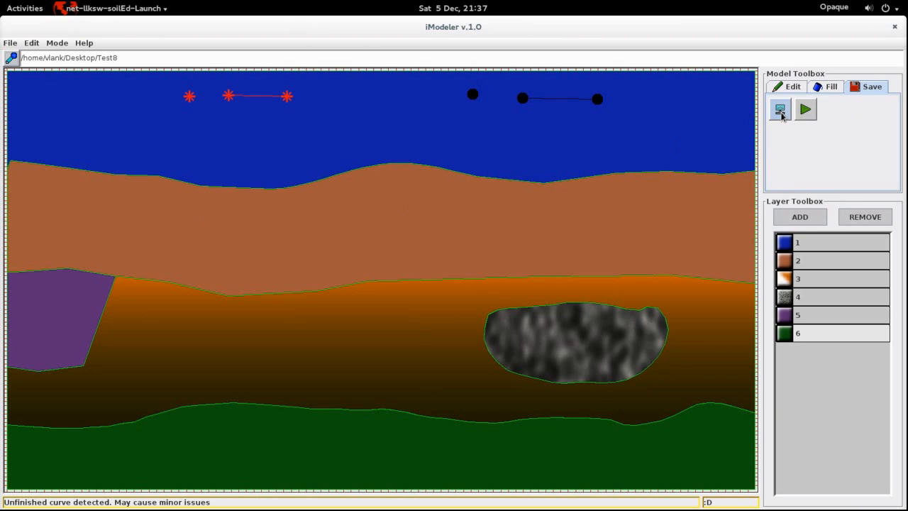
left_click(780, 110)
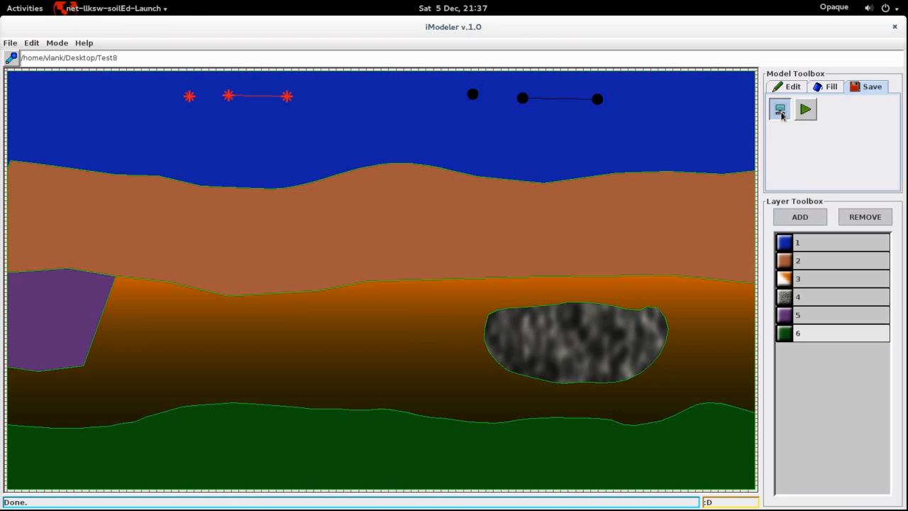
Step: Remove the single receiver beside the receiver line in layer 1
left_click(823, 87)
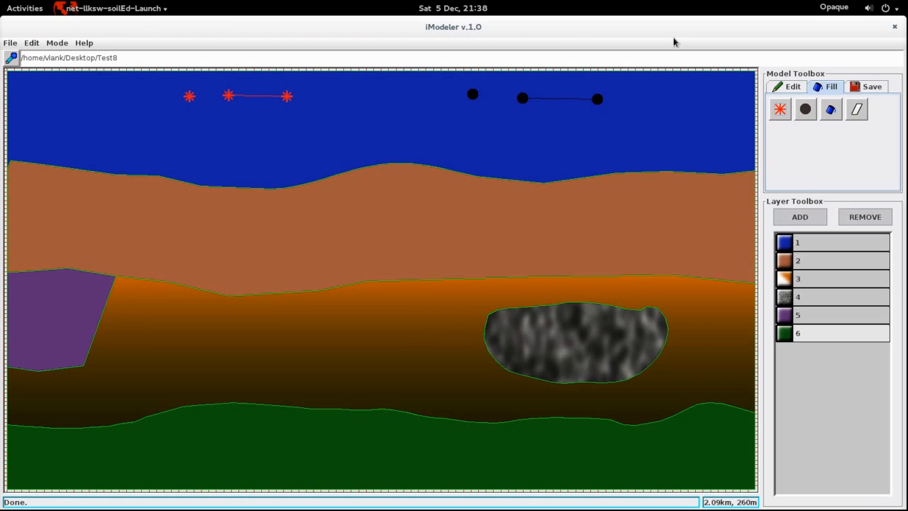
left_click(807, 109)
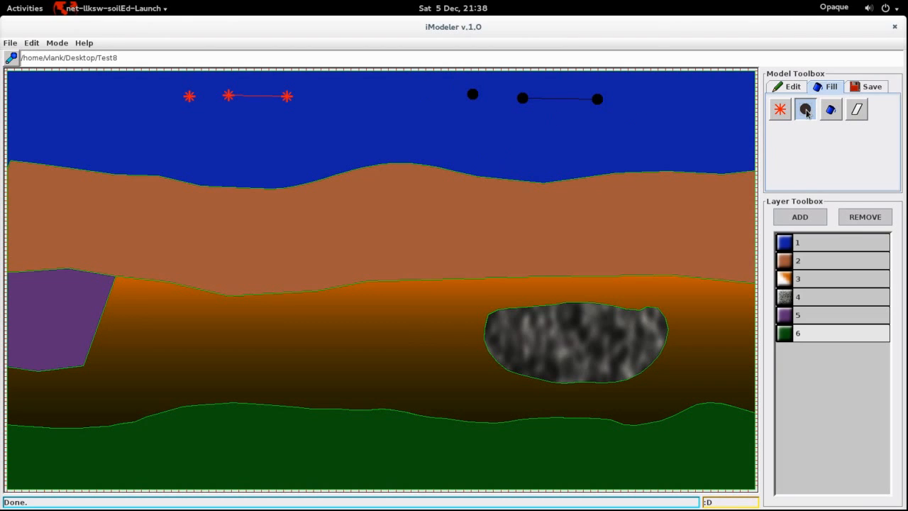
left_click(474, 99)
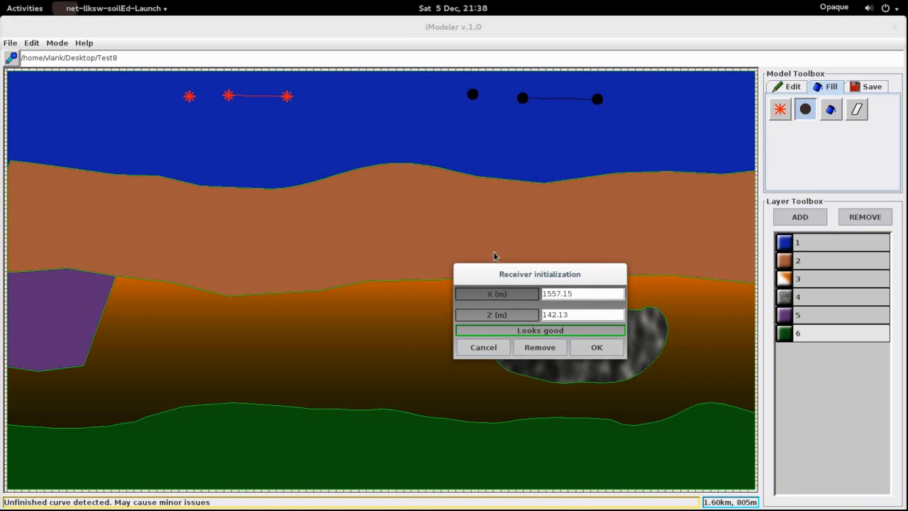
left_click(540, 347)
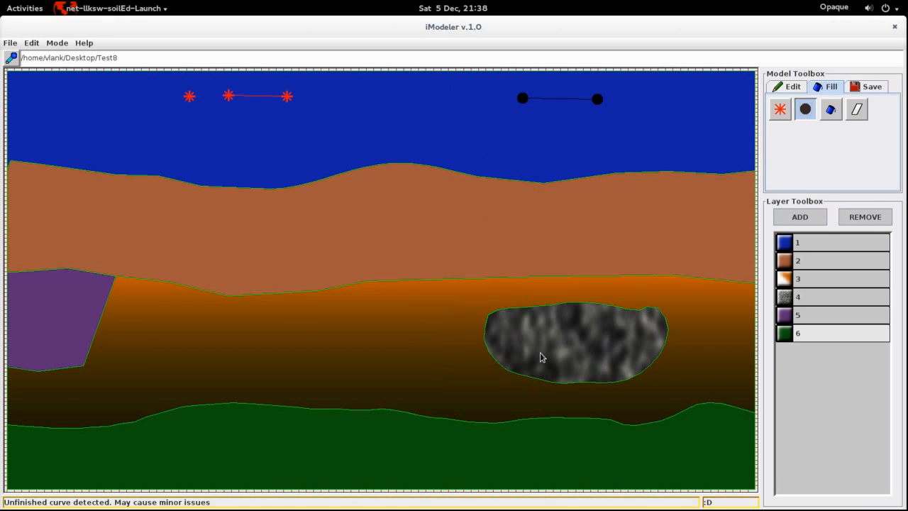
Step: Save the edited project and export its model data again
left_click(11, 44)
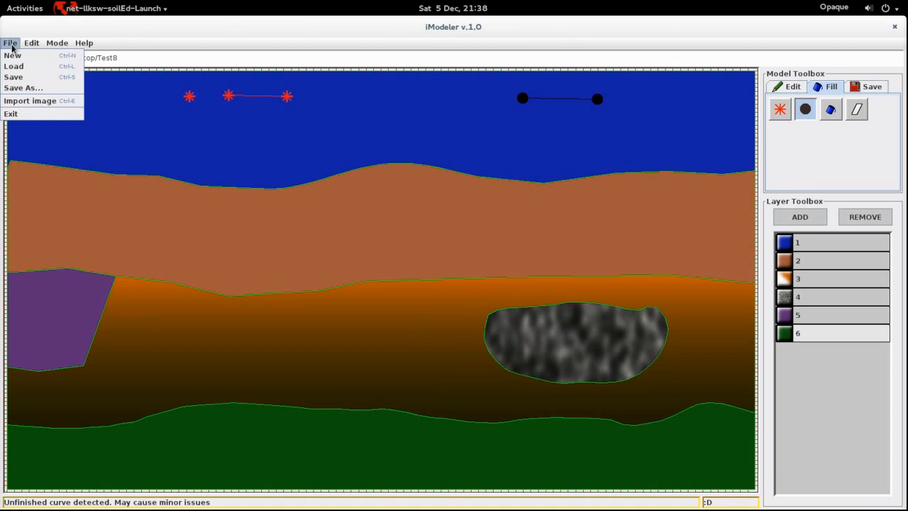
left_click(12, 84)
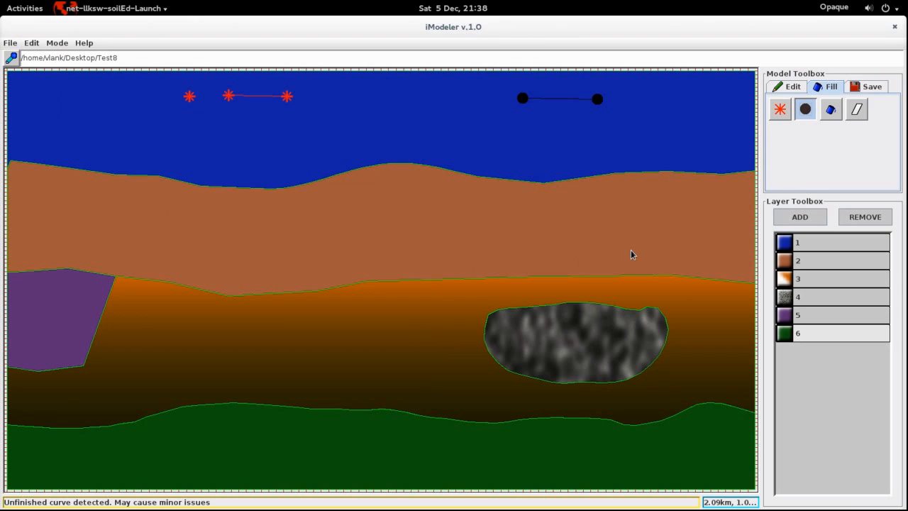
left_click(873, 90)
left_click(780, 110)
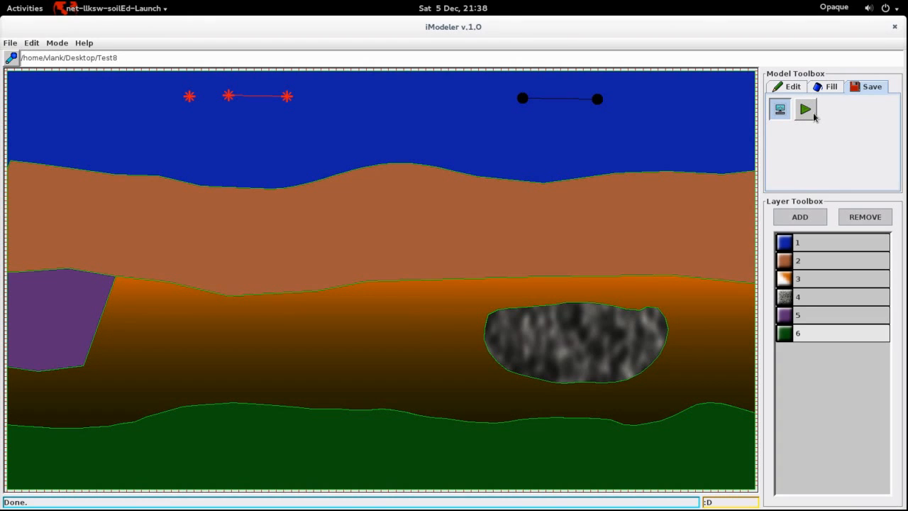
left_click(86, 43)
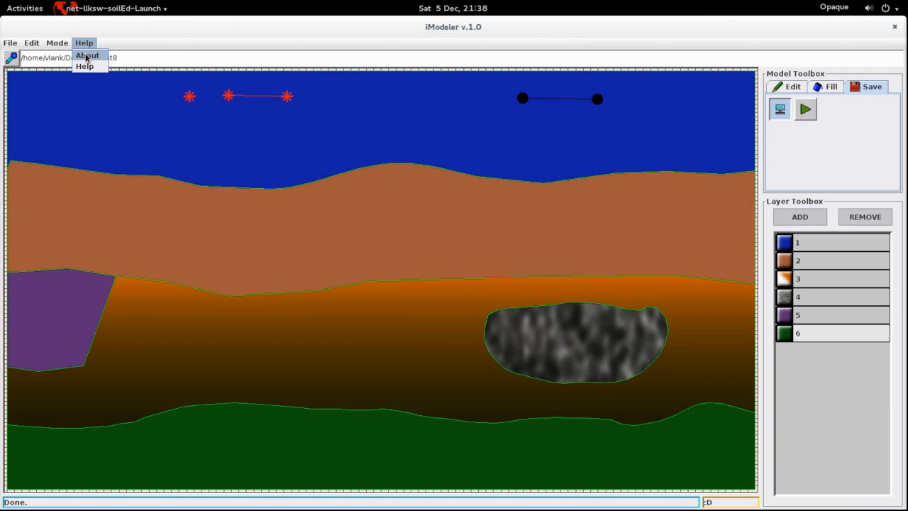
left_click(85, 45)
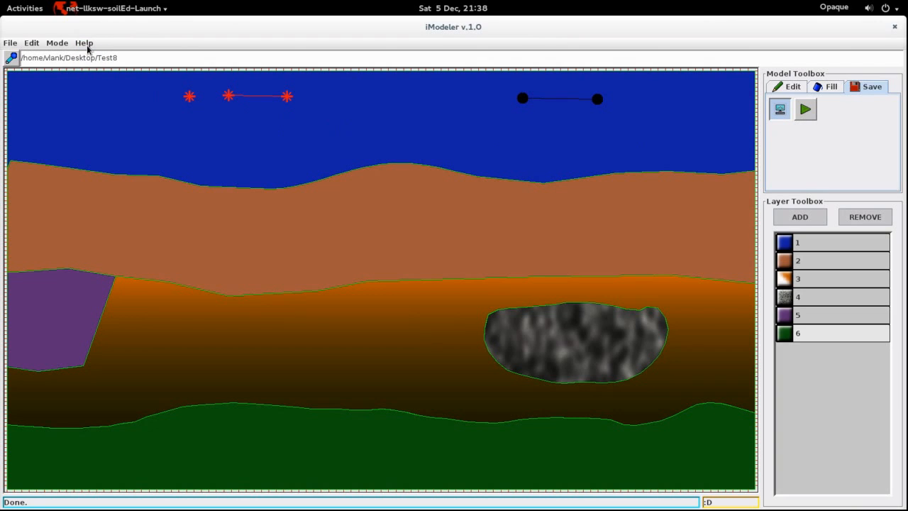